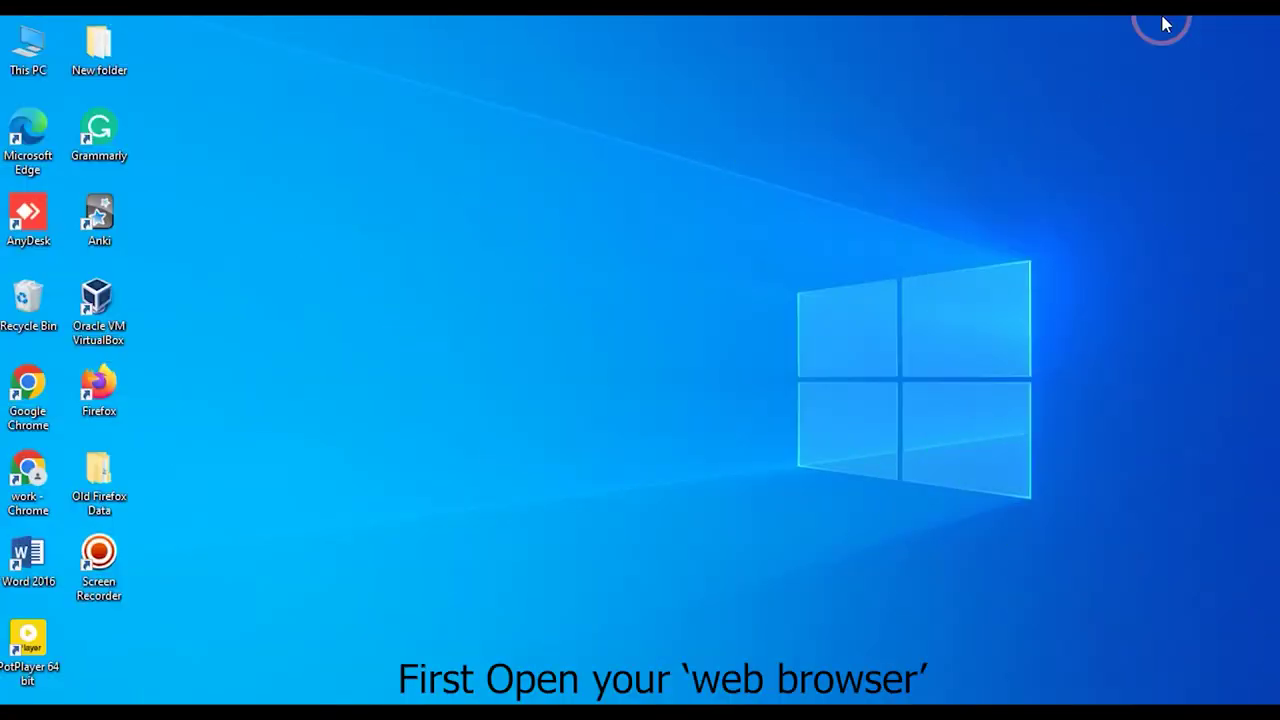
- Launch Chrome and load the router's login page at 192.168.1.1
double_click(17, 478)
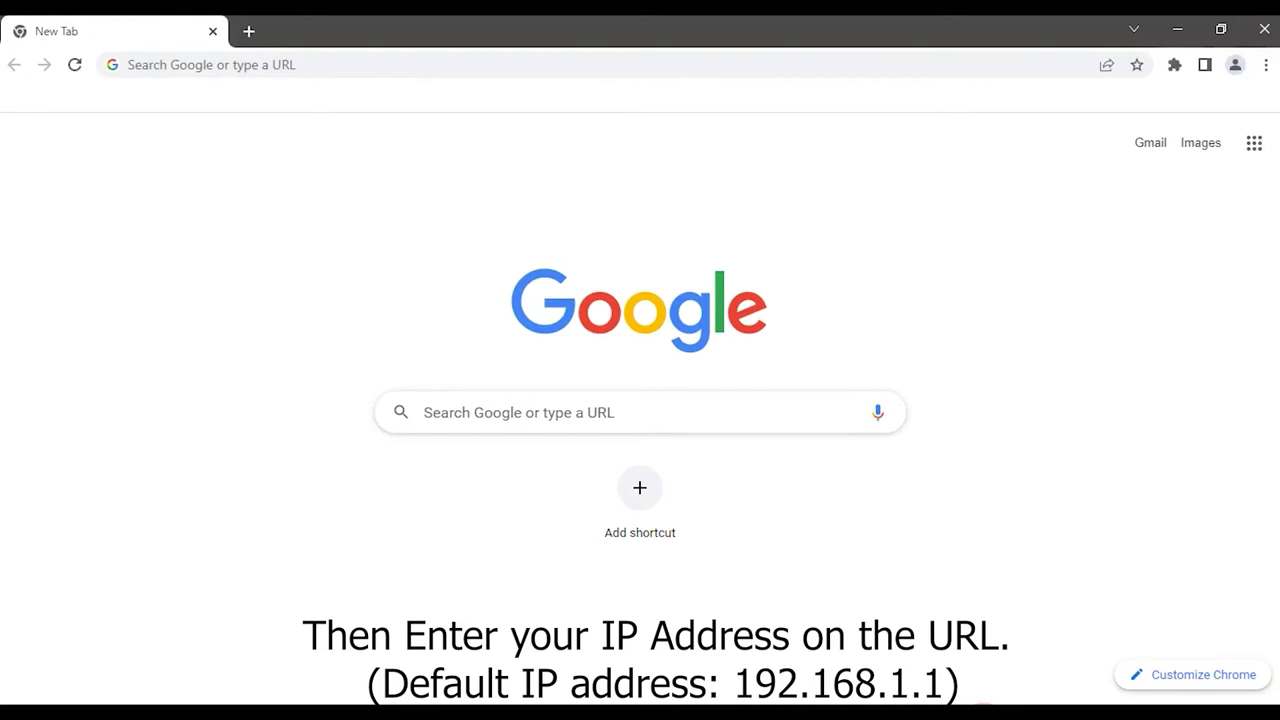
left_click(212, 66)
type("192.")
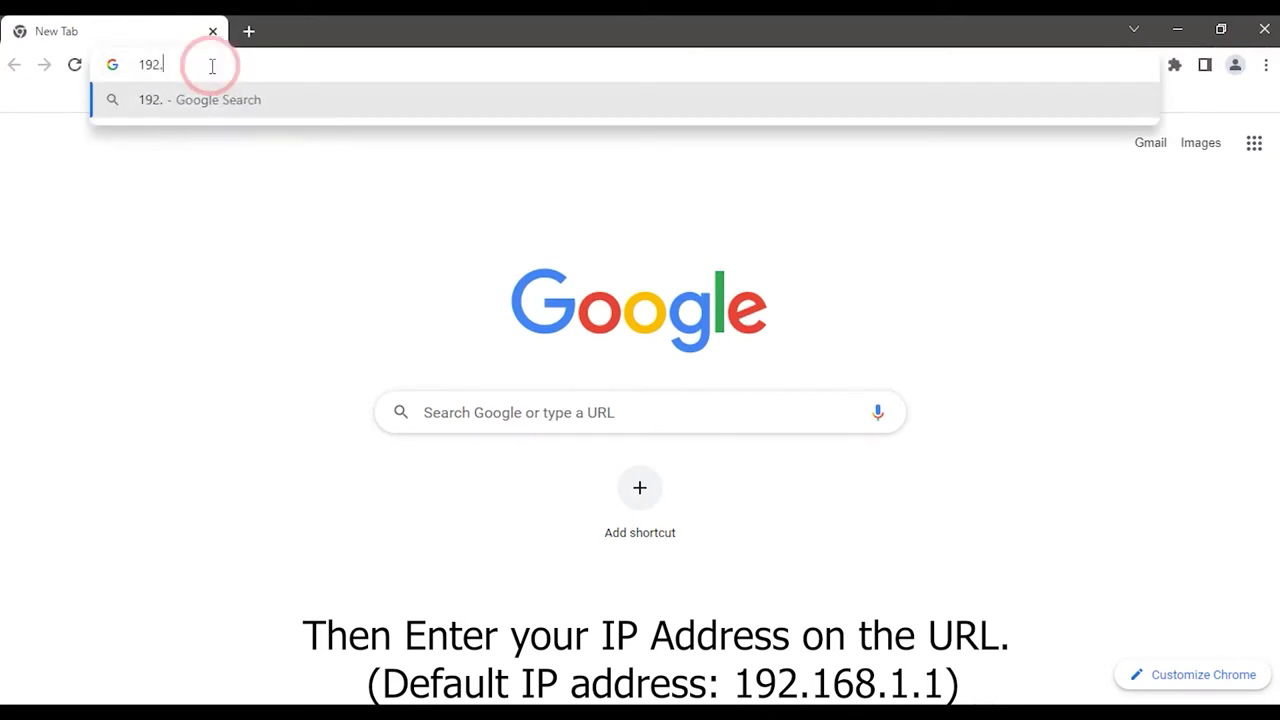
type("168.1.1")
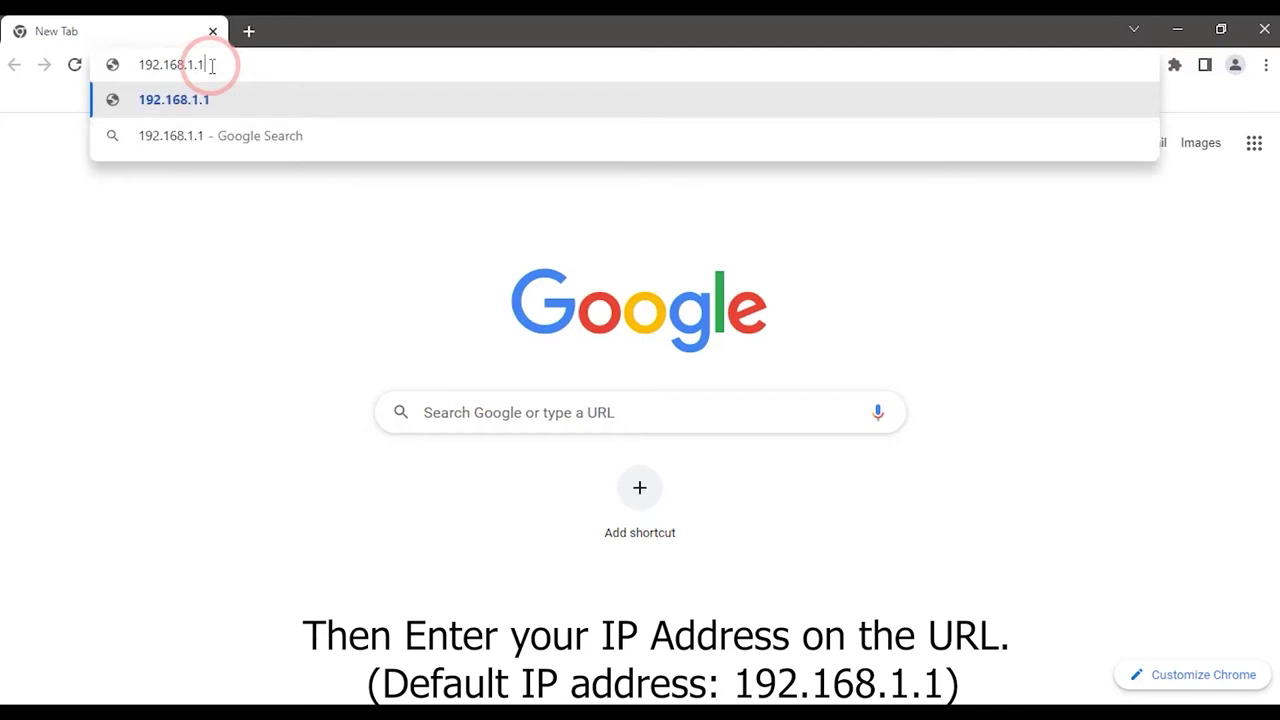
key("Return")
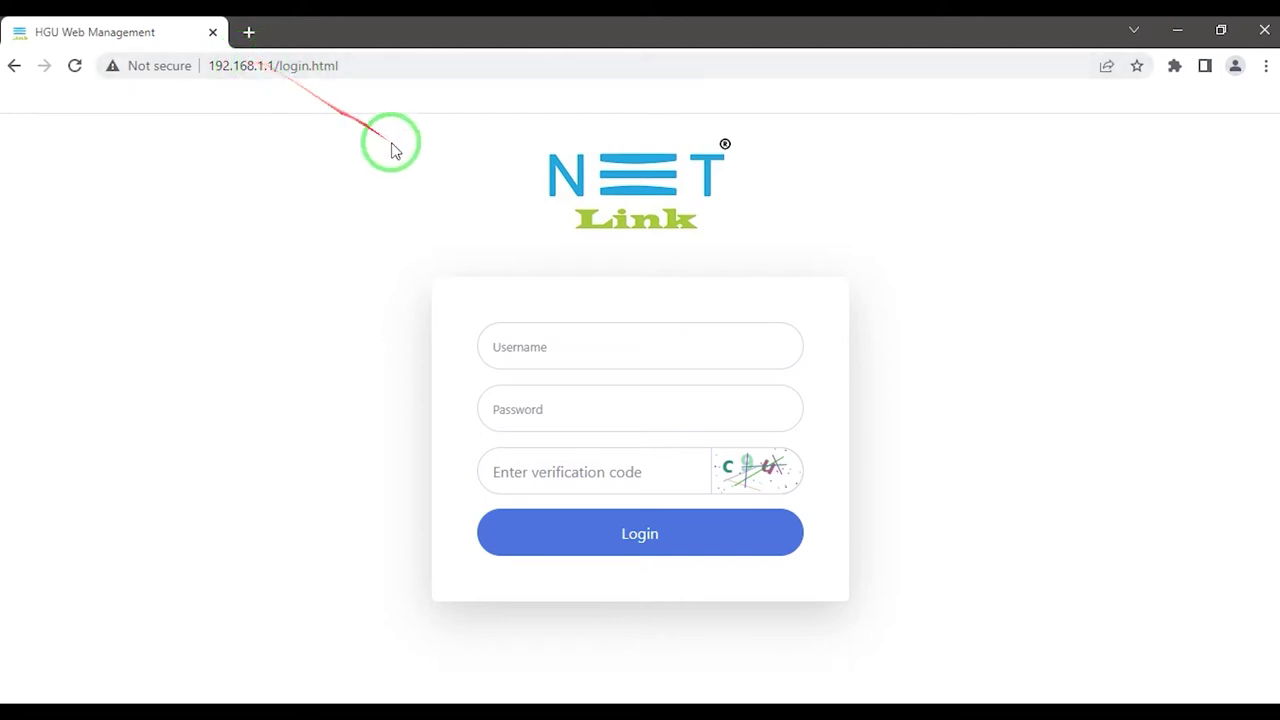
- Log in with the router's username, password and captcha code to reach Device Basic Info
left_click(561, 348)
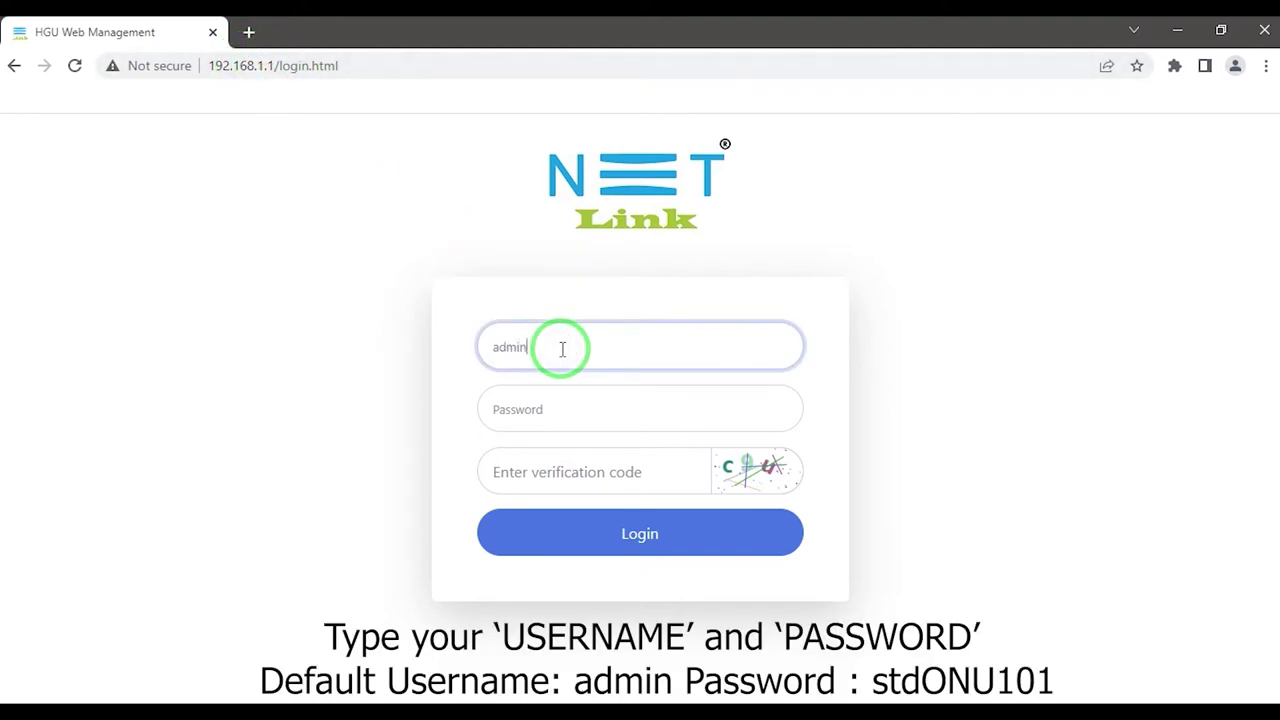
type("admin")
left_click(554, 399)
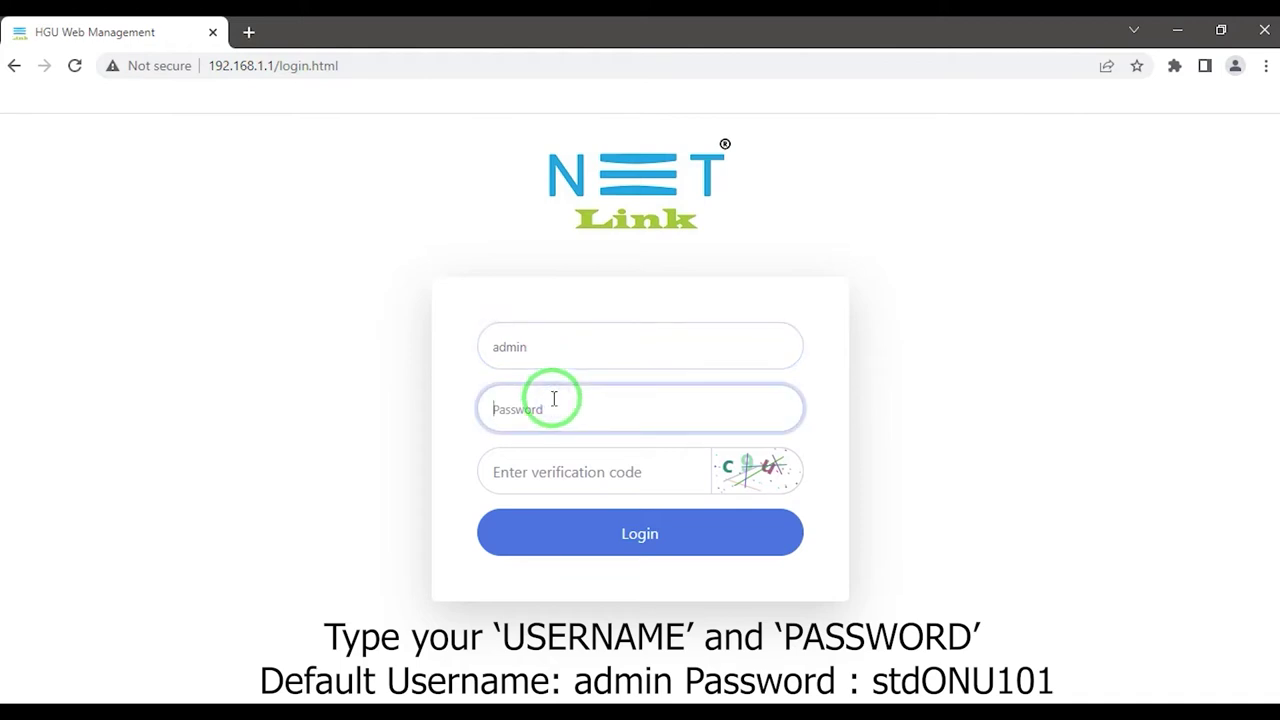
type("stdONU")
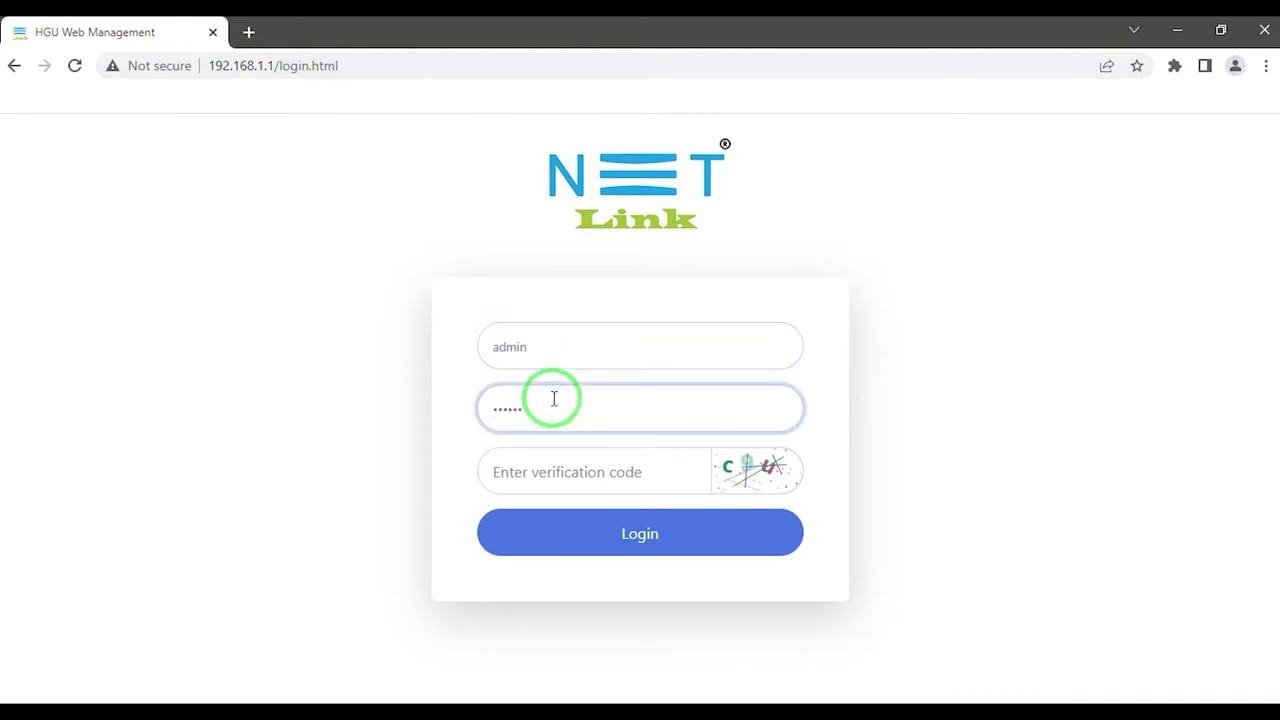
left_click(530, 473)
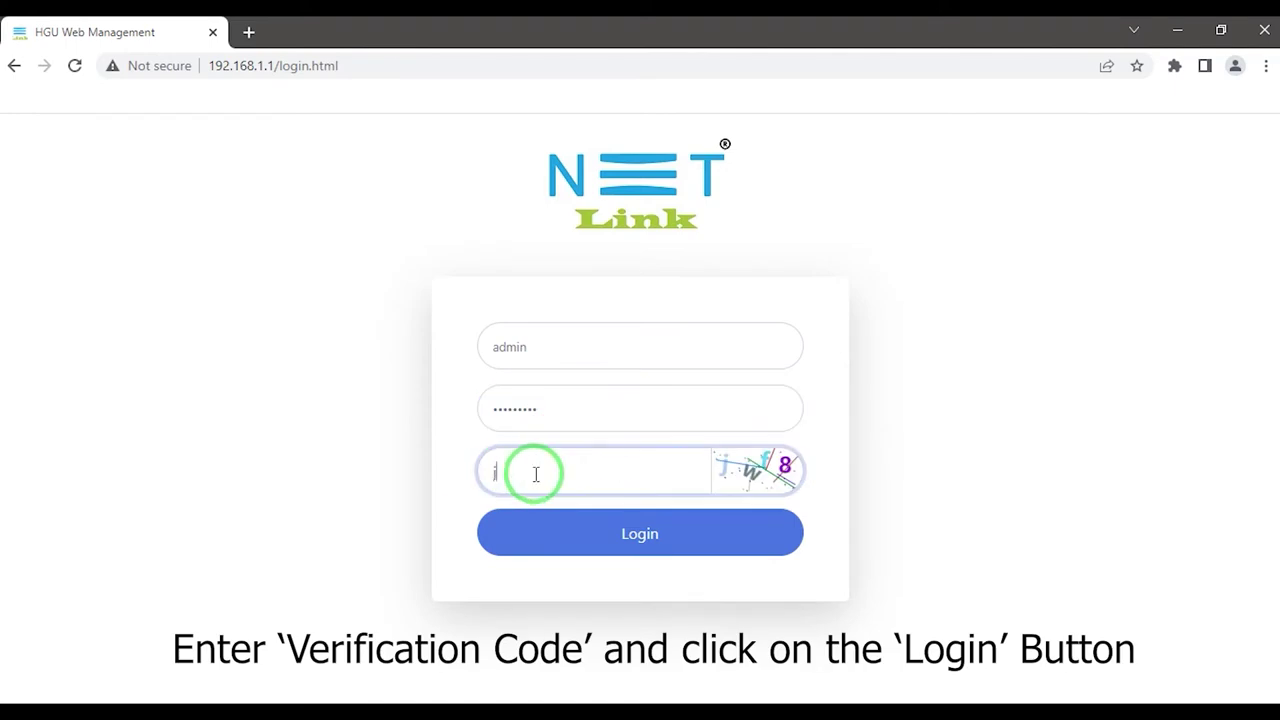
type("jwf8")
left_click(523, 530)
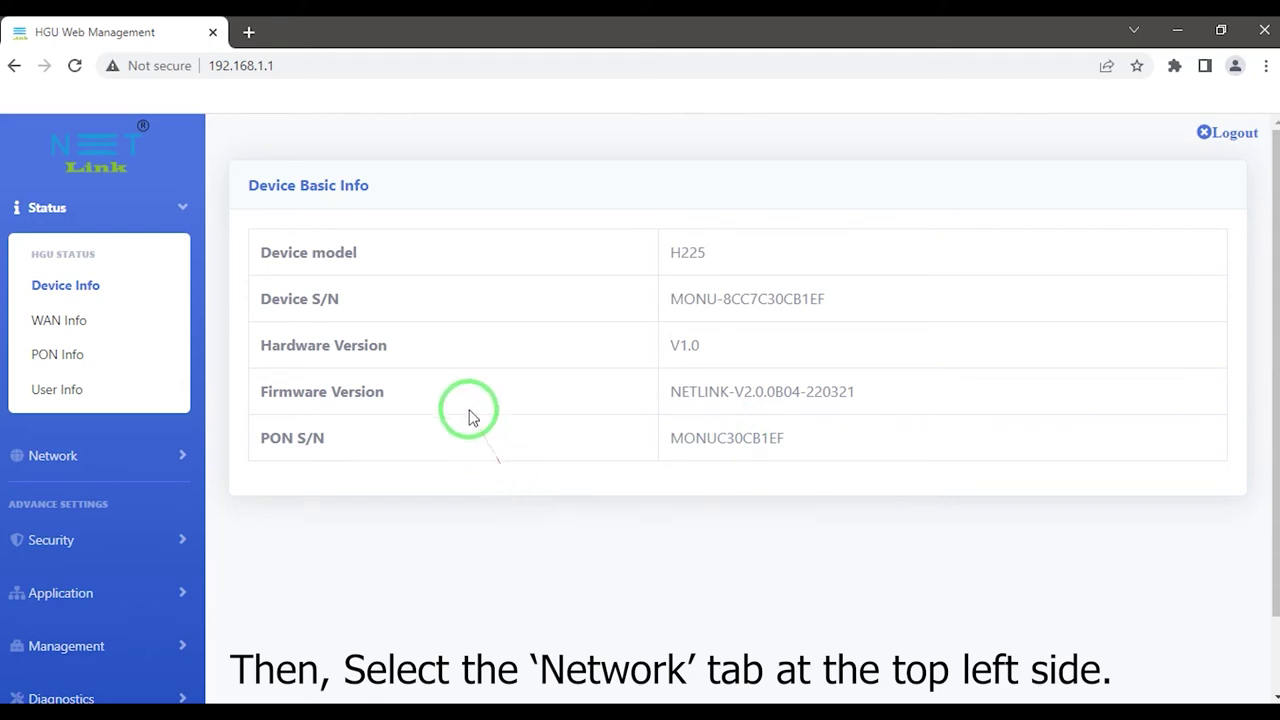
- Expand Network in the sidebar and go to the WAN Config page
left_click(184, 452)
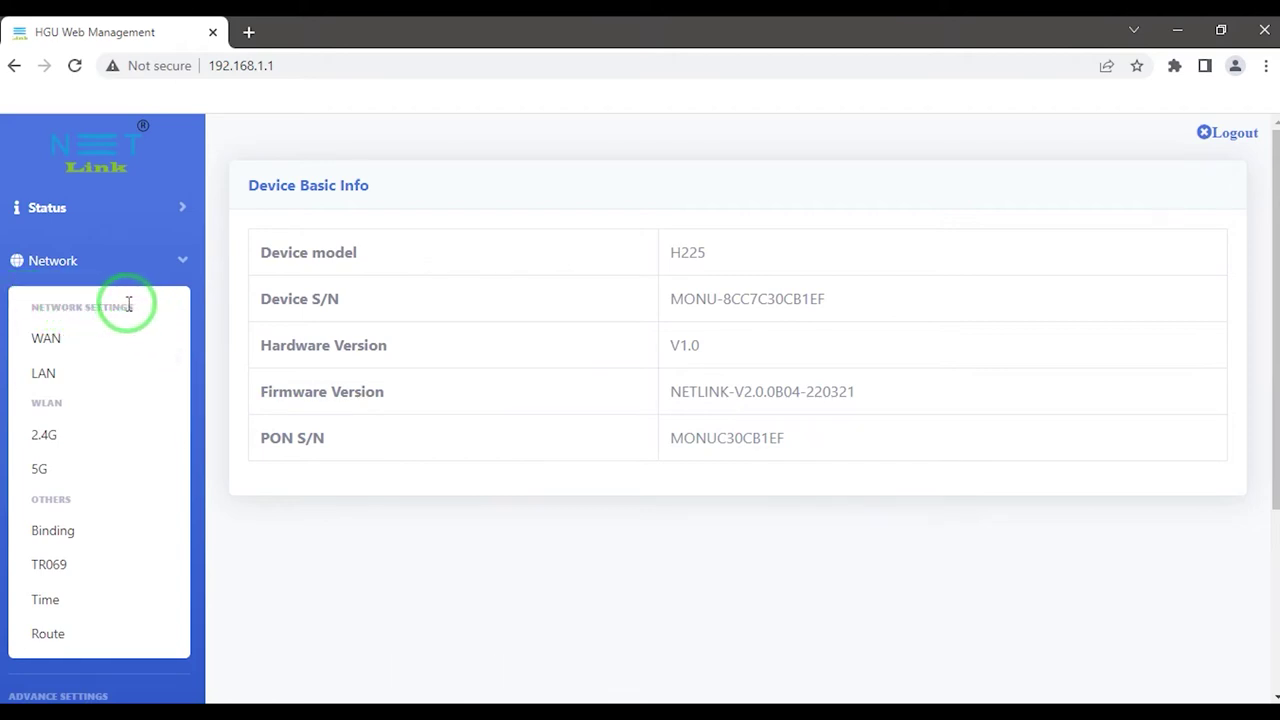
left_click(63, 340)
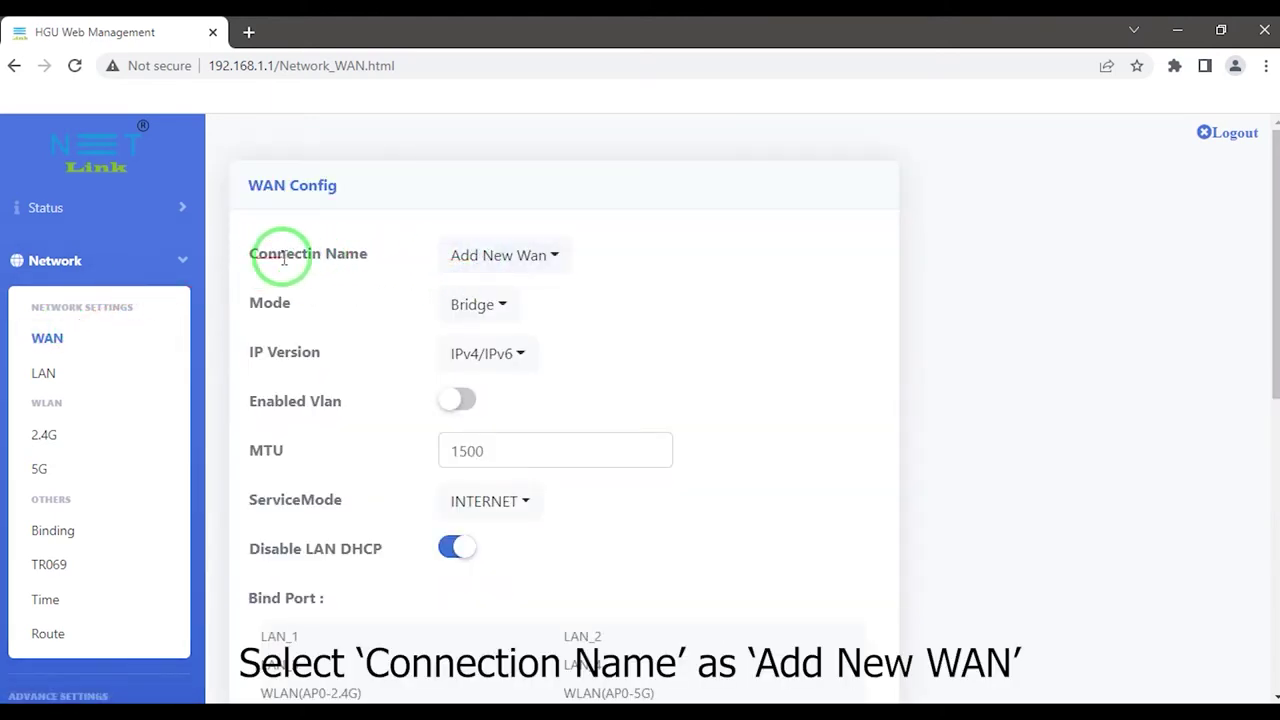
- Choose Add New Wan, keep Bridge mode, and set IP Version to IPv4
left_click(495, 257)
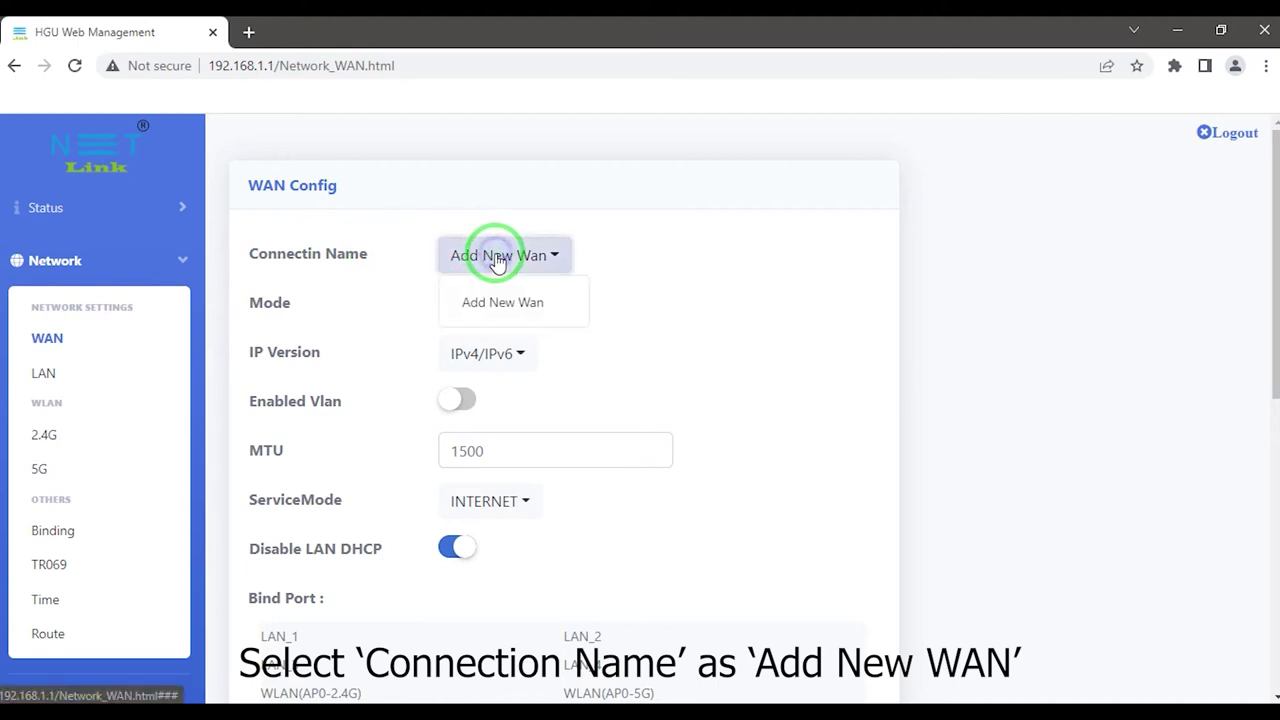
left_click(500, 300)
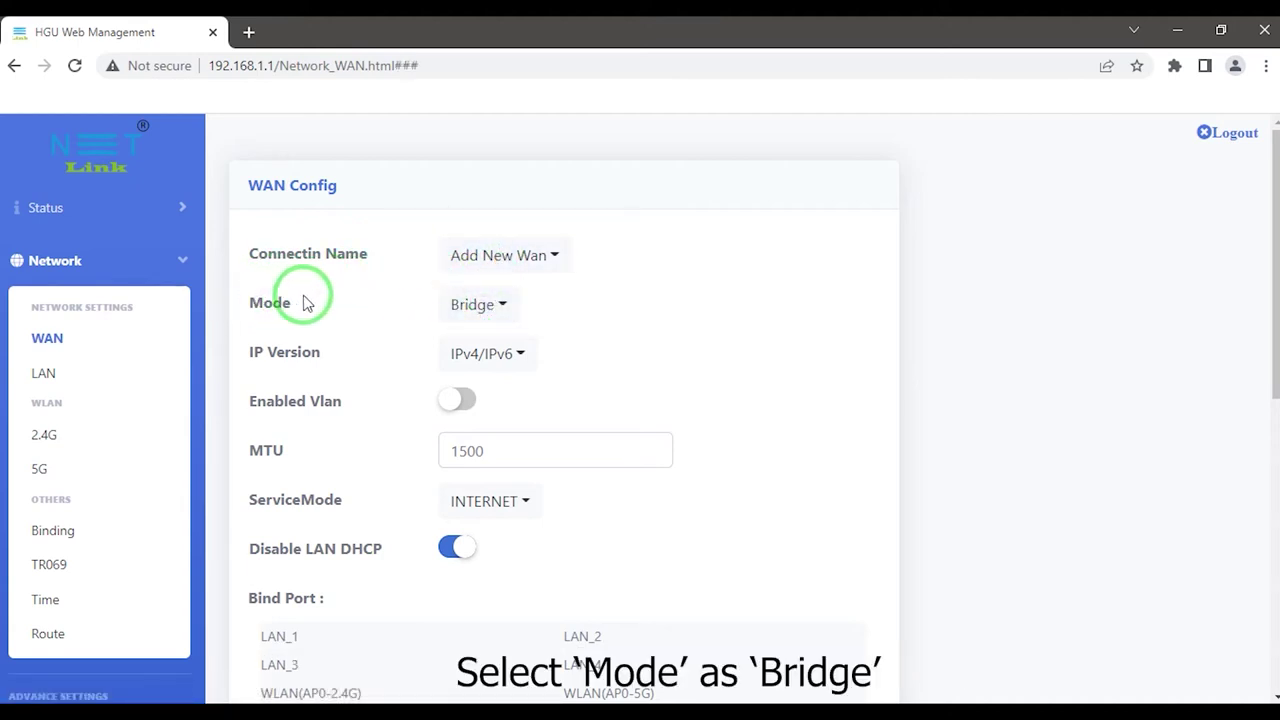
left_click(468, 303)
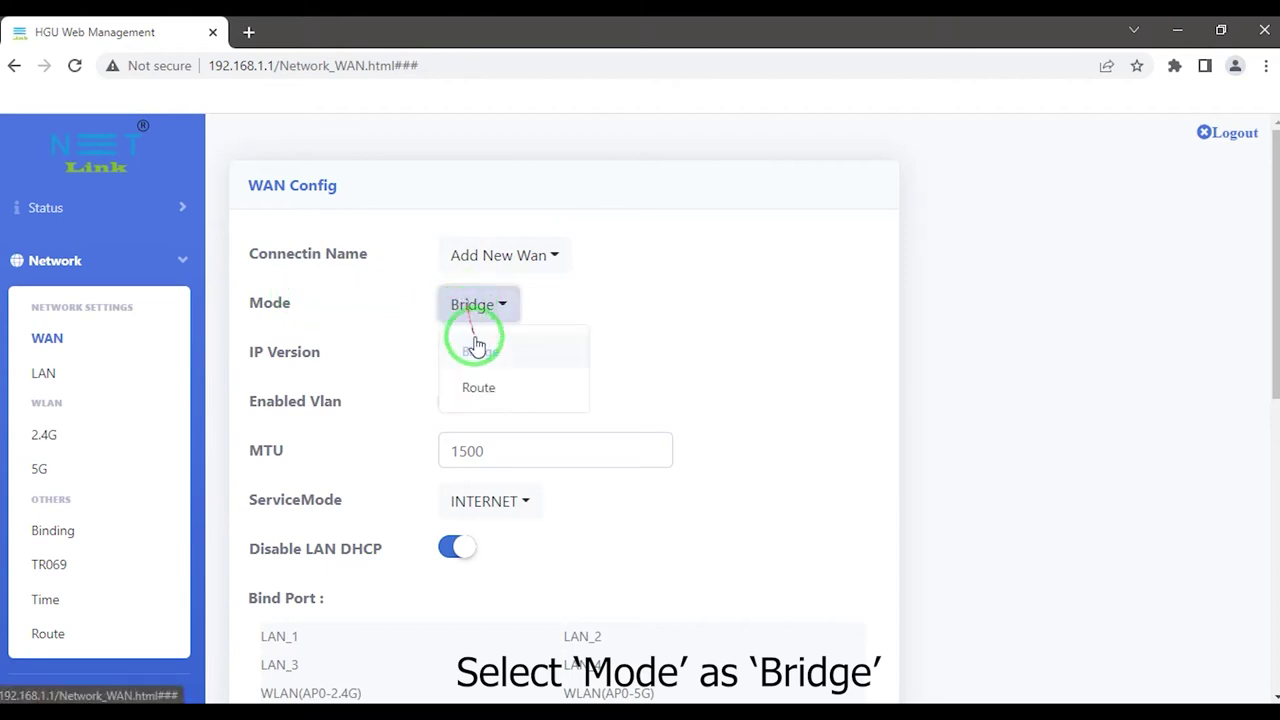
left_click(477, 345)
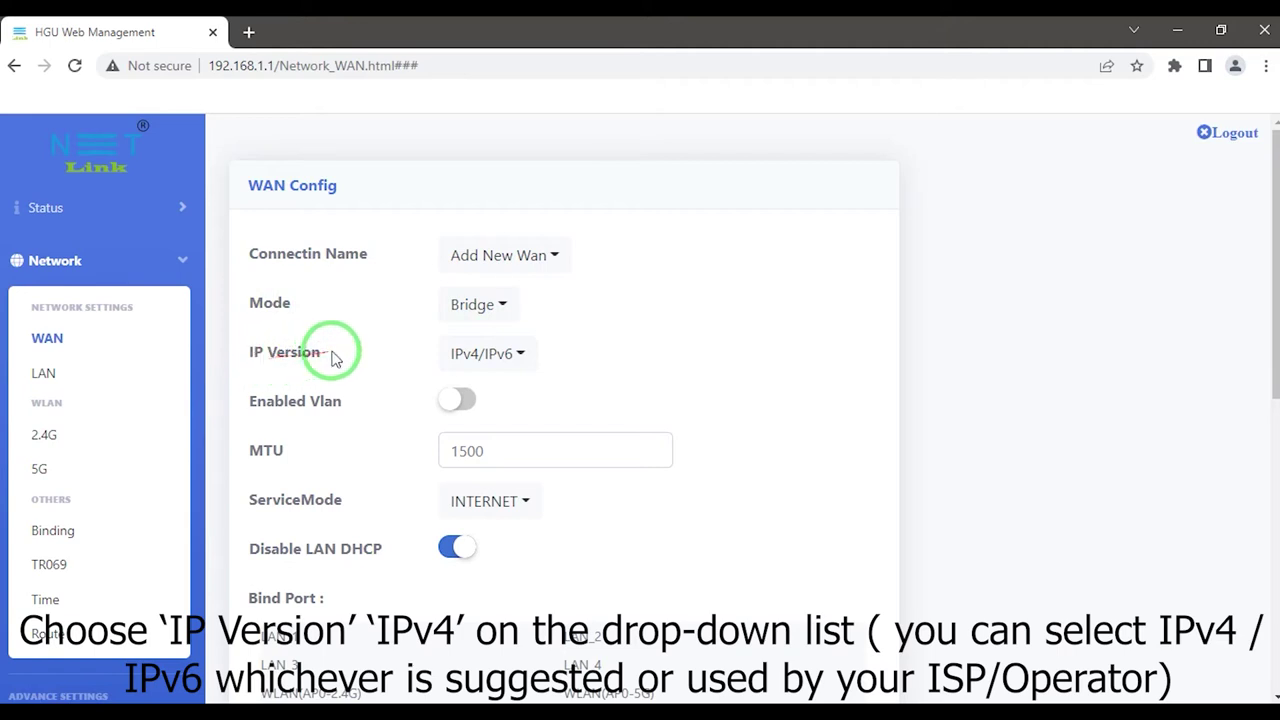
left_click(488, 363)
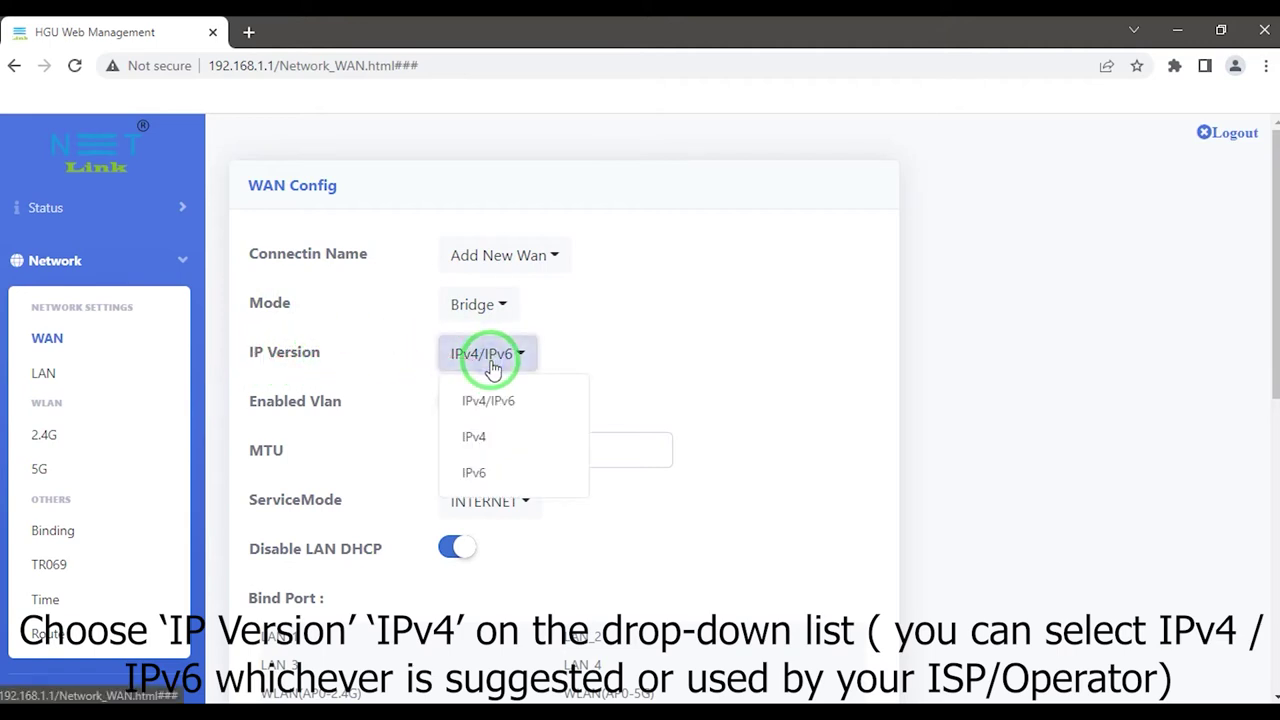
left_click(486, 437)
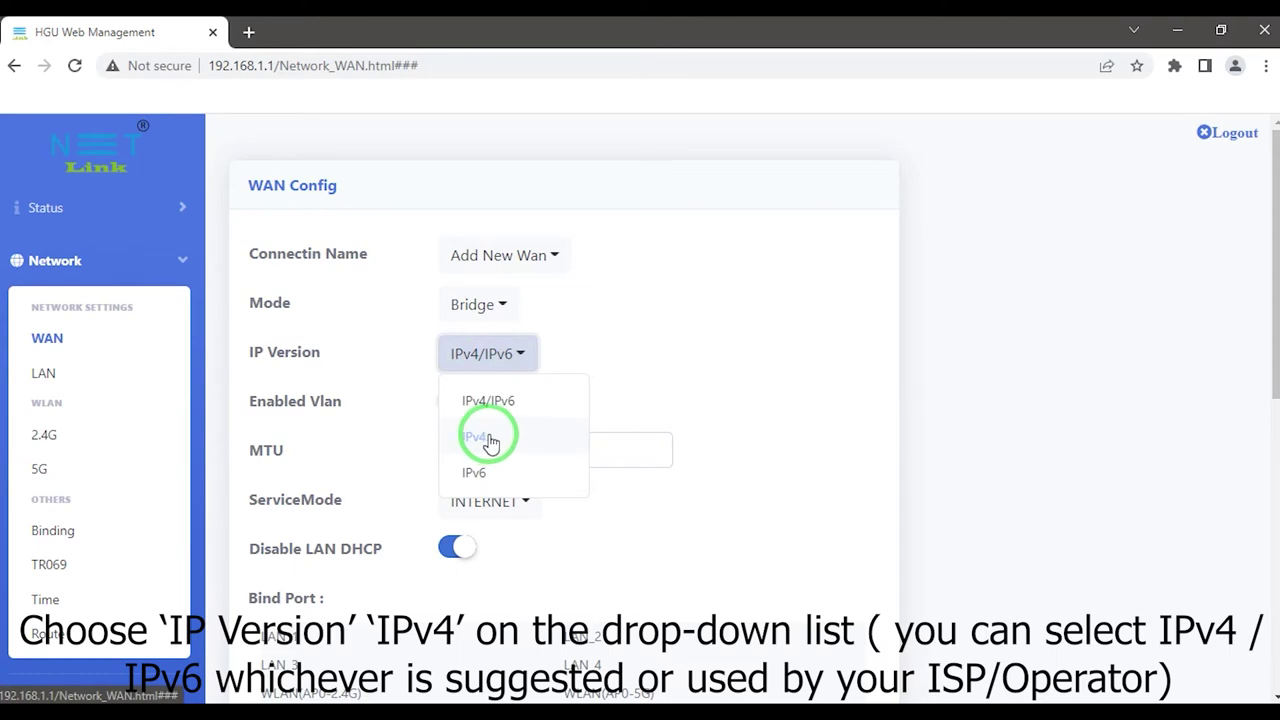
left_click(490, 408)
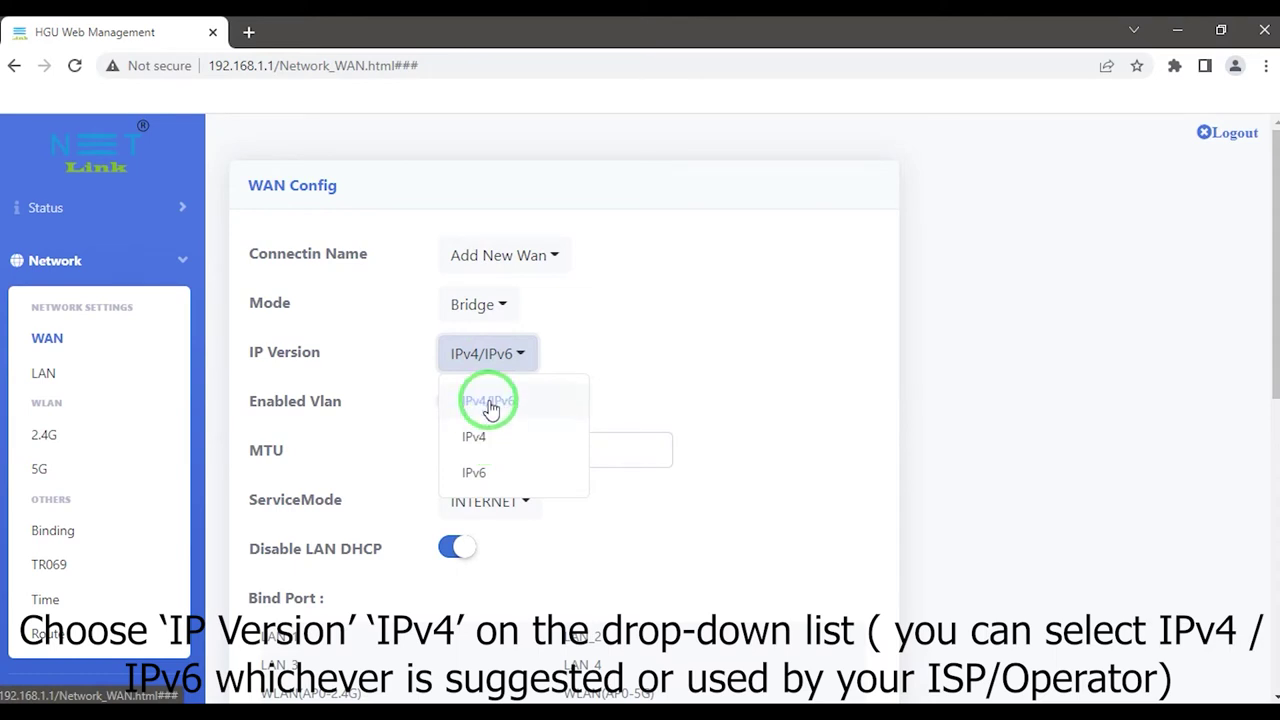
left_click(498, 472)
left_click(492, 440)
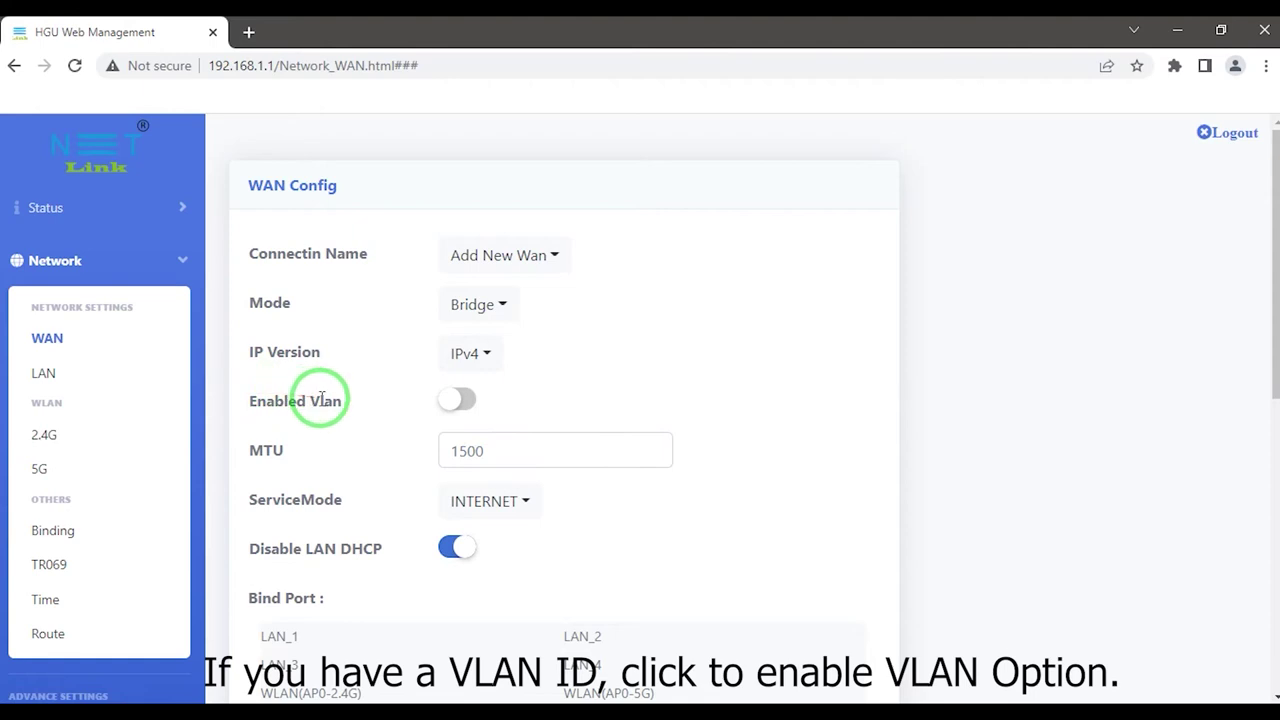
- Turn on VLAN tagging and fill the Vlan ID field with the ISP's VLAN ID
left_click(455, 402)
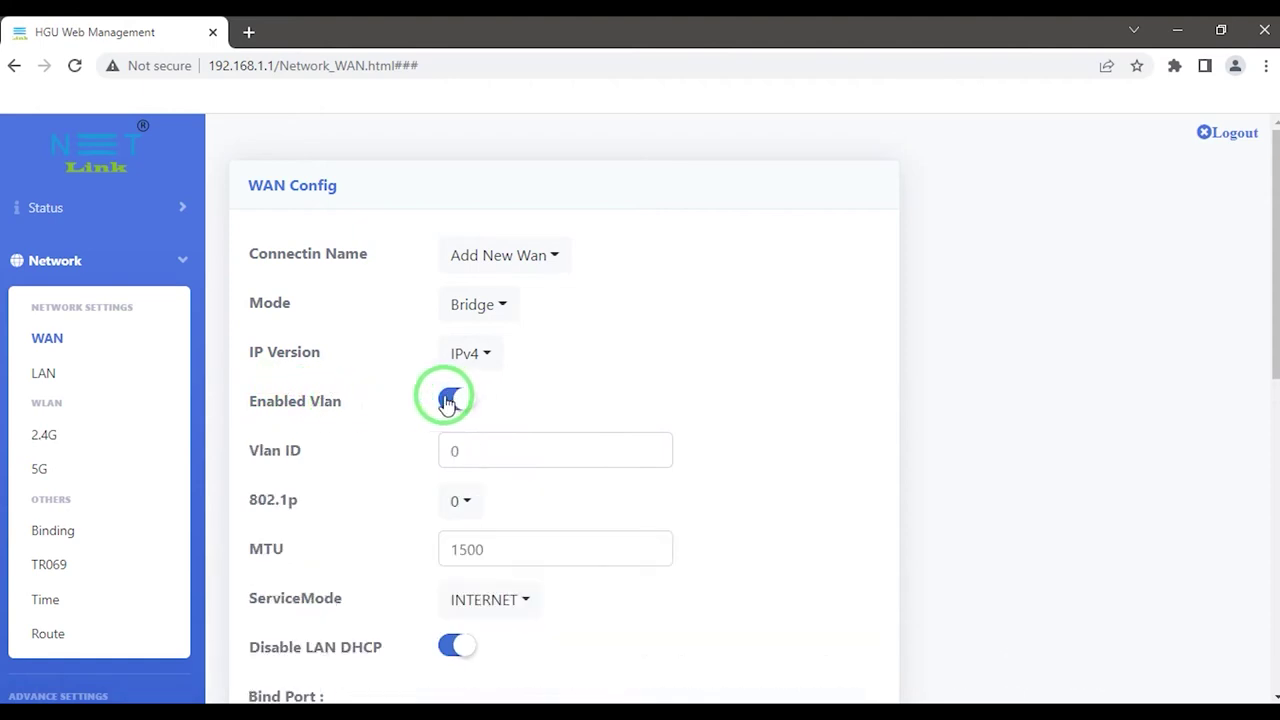
left_click(486, 453)
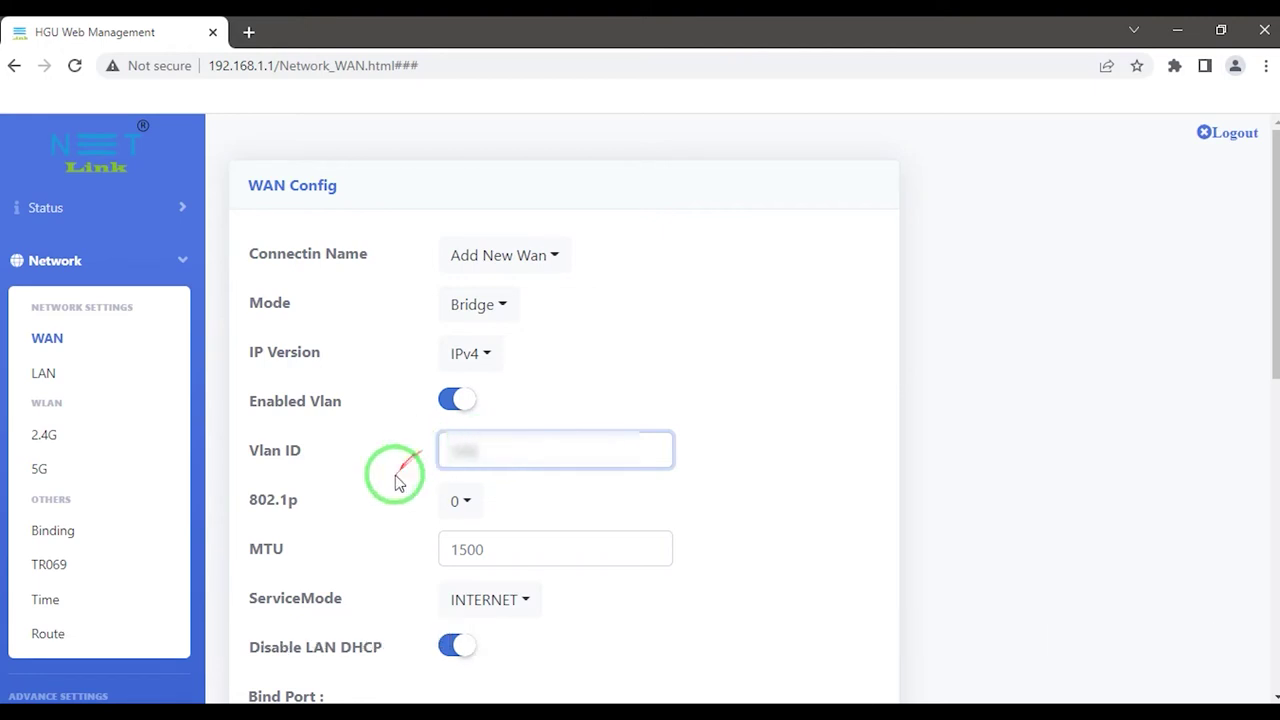
scroll(392, 476, "down", 1)
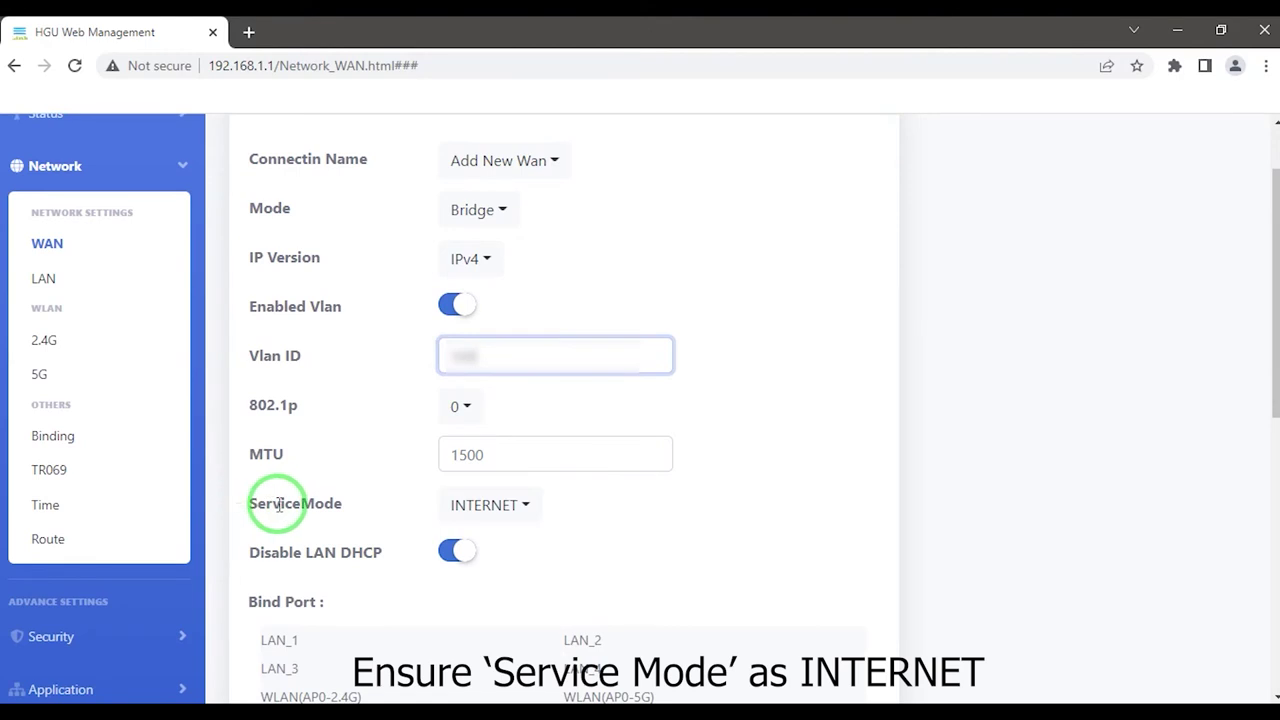
- Keep Service Mode as INTERNET and switch Disable LAN DHCP on
left_click(468, 505)
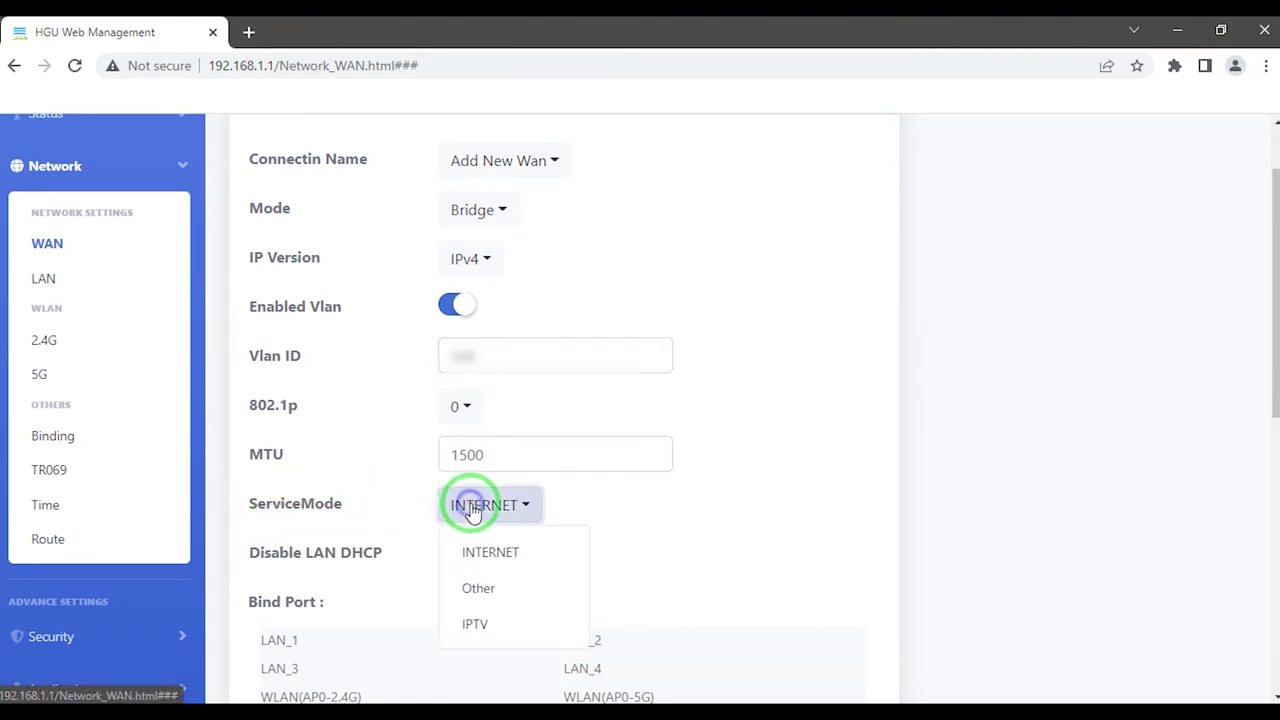
left_click(488, 552)
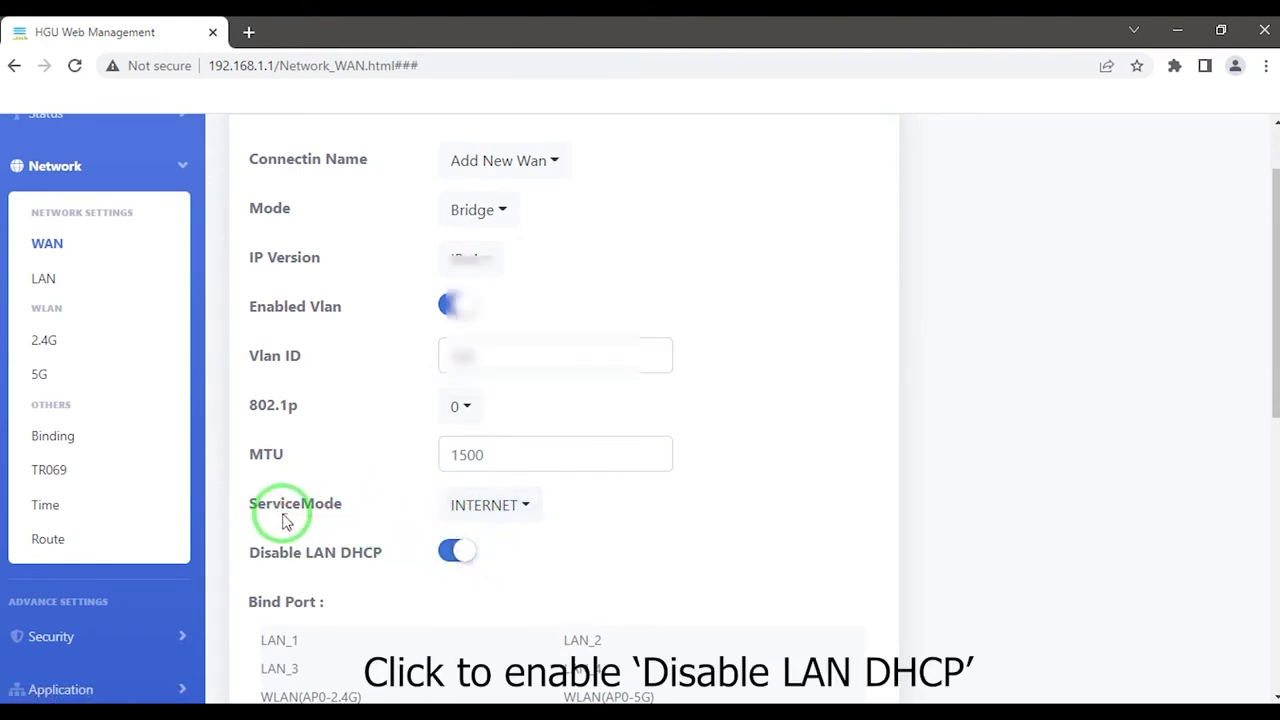
scroll(283, 512, "down", 1)
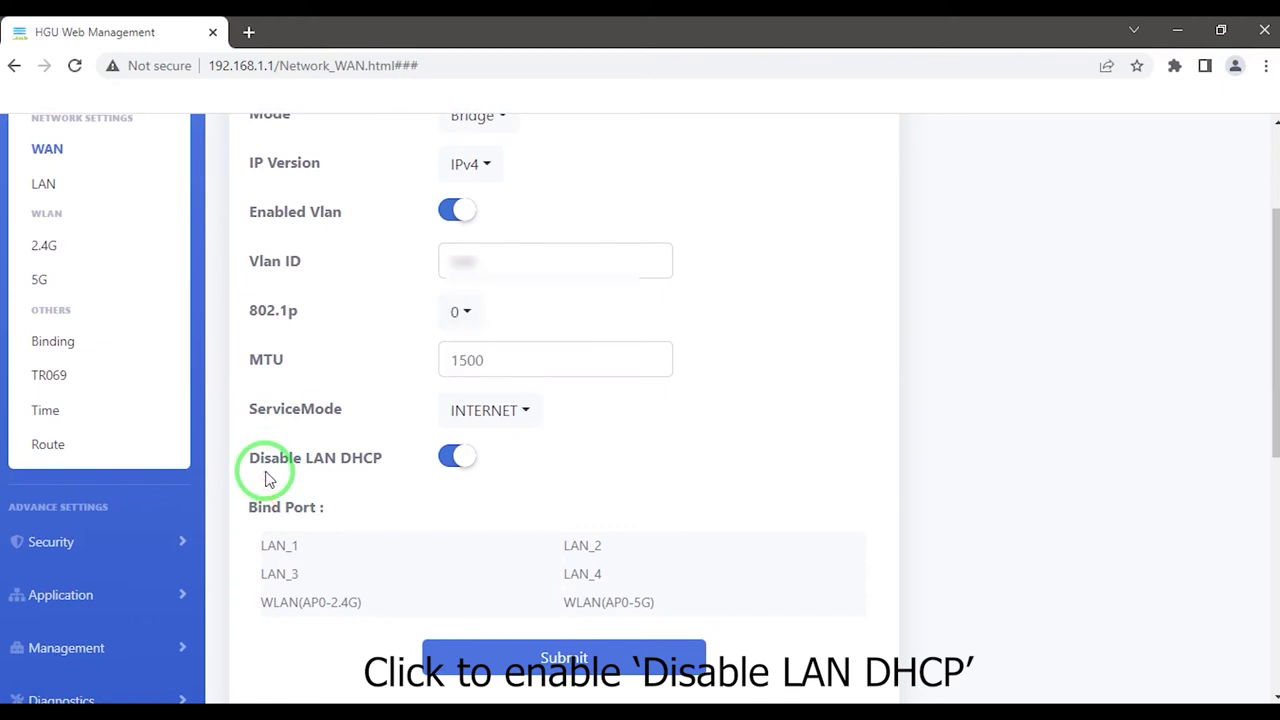
left_click(460, 463)
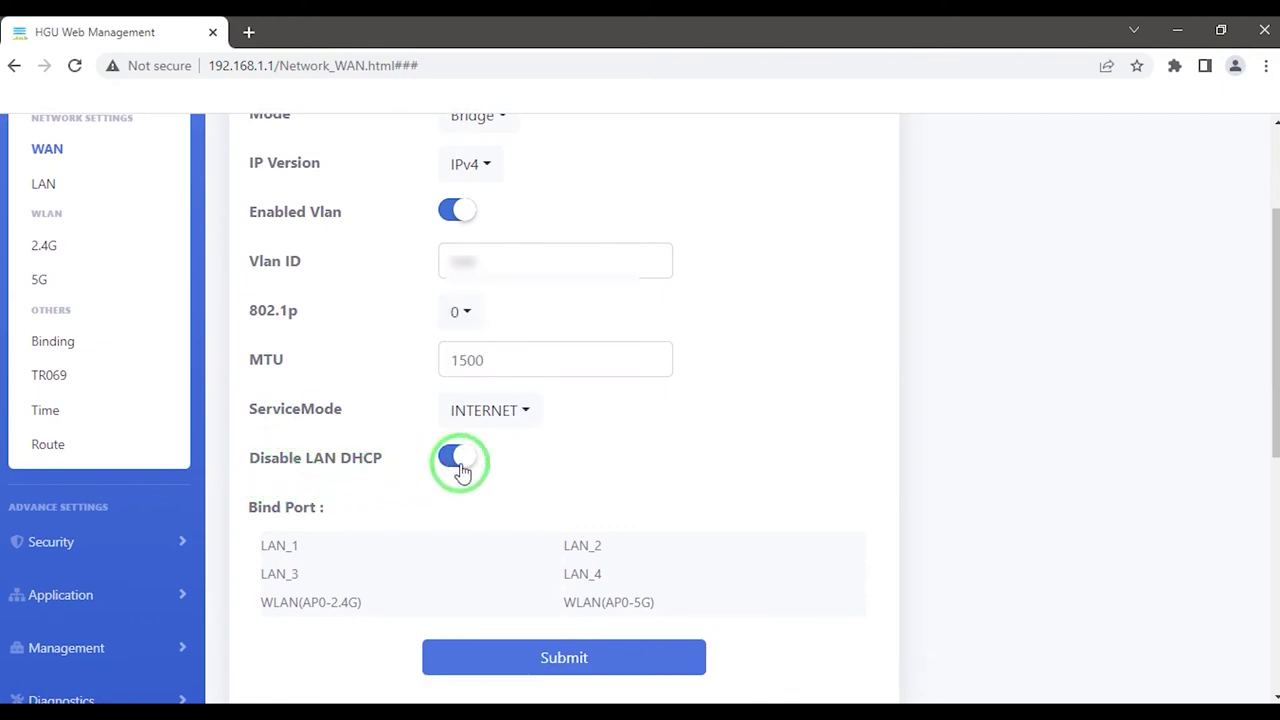
left_click(462, 468)
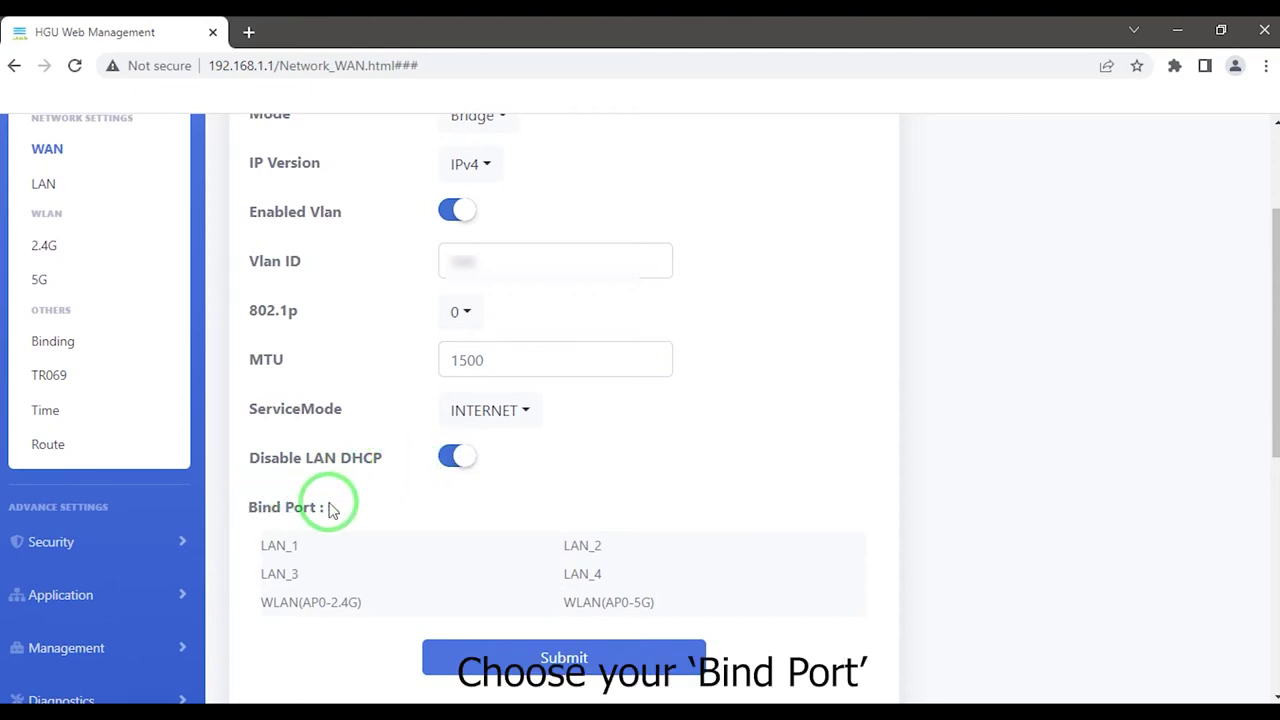
- Bind LAN_1, LAN_2, WLAN(AP0-2.4G) and WLAN(AP0-5G), then submit the WAN as 3_INTERNET_B_VID_500
scroll(332, 510, "down", 1)
left_click(284, 451)
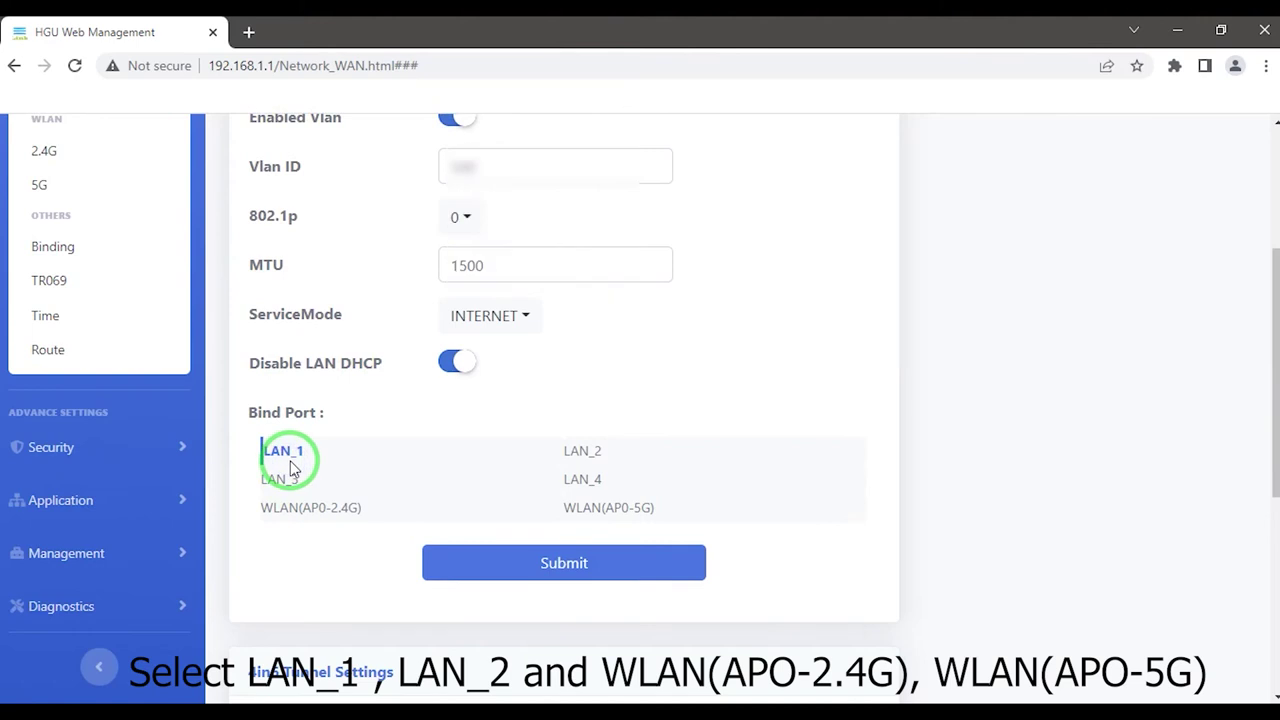
left_click(600, 455)
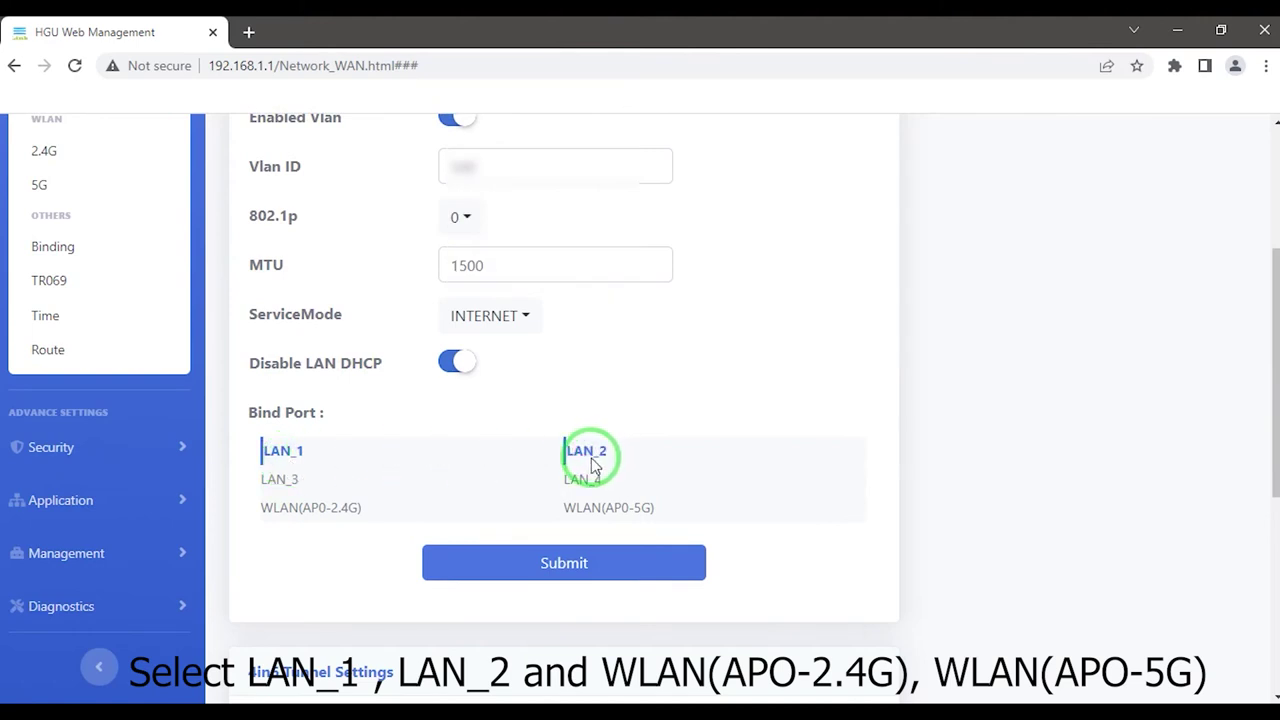
left_click(308, 510)
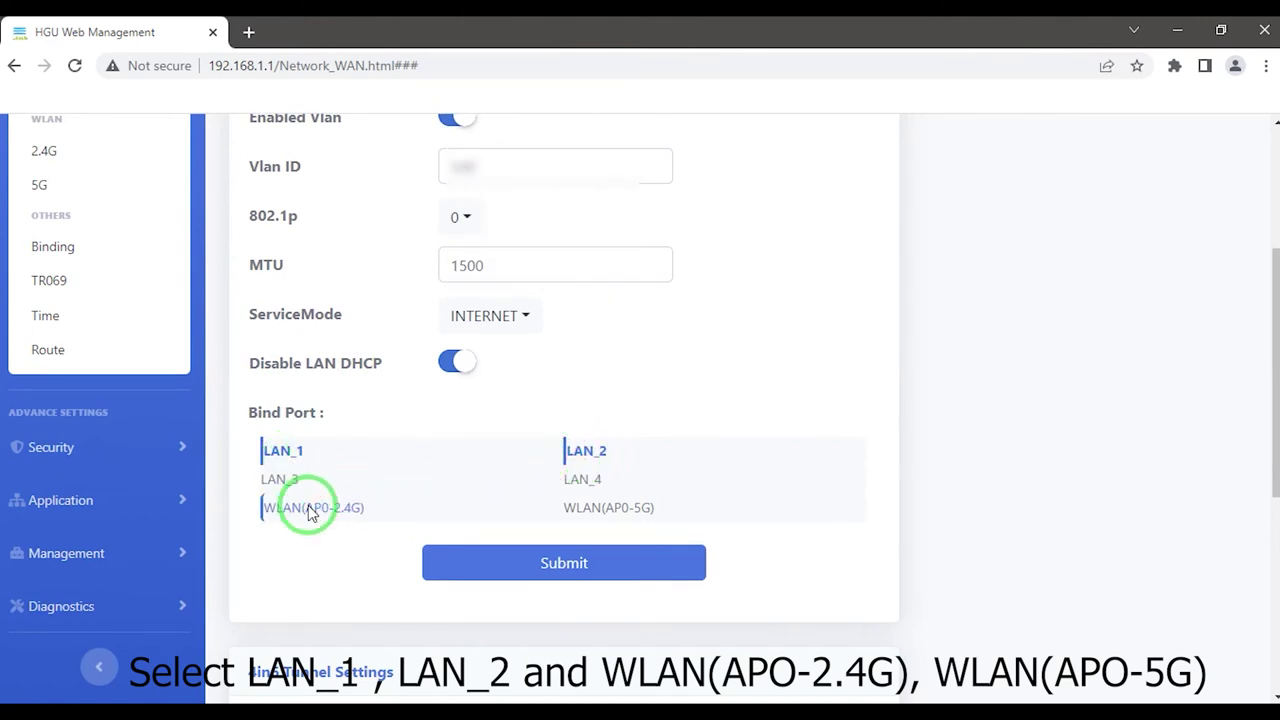
left_click(565, 508)
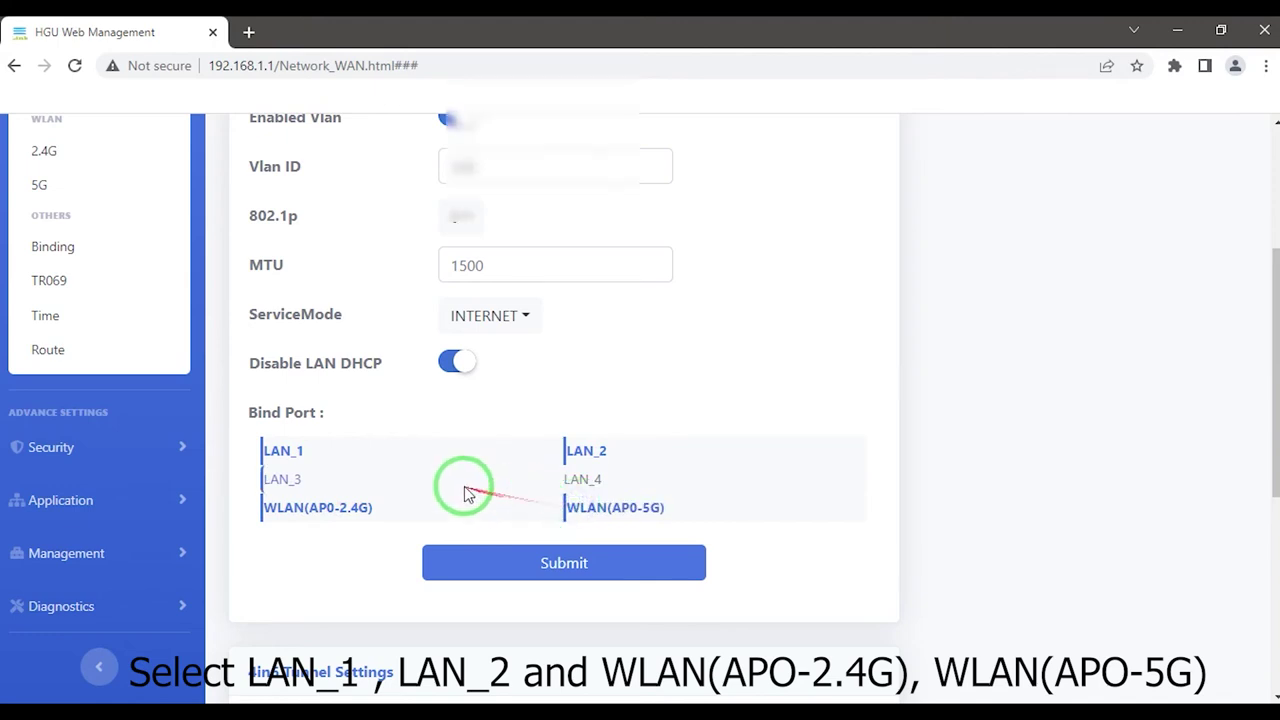
scroll(465, 494, "down", 1)
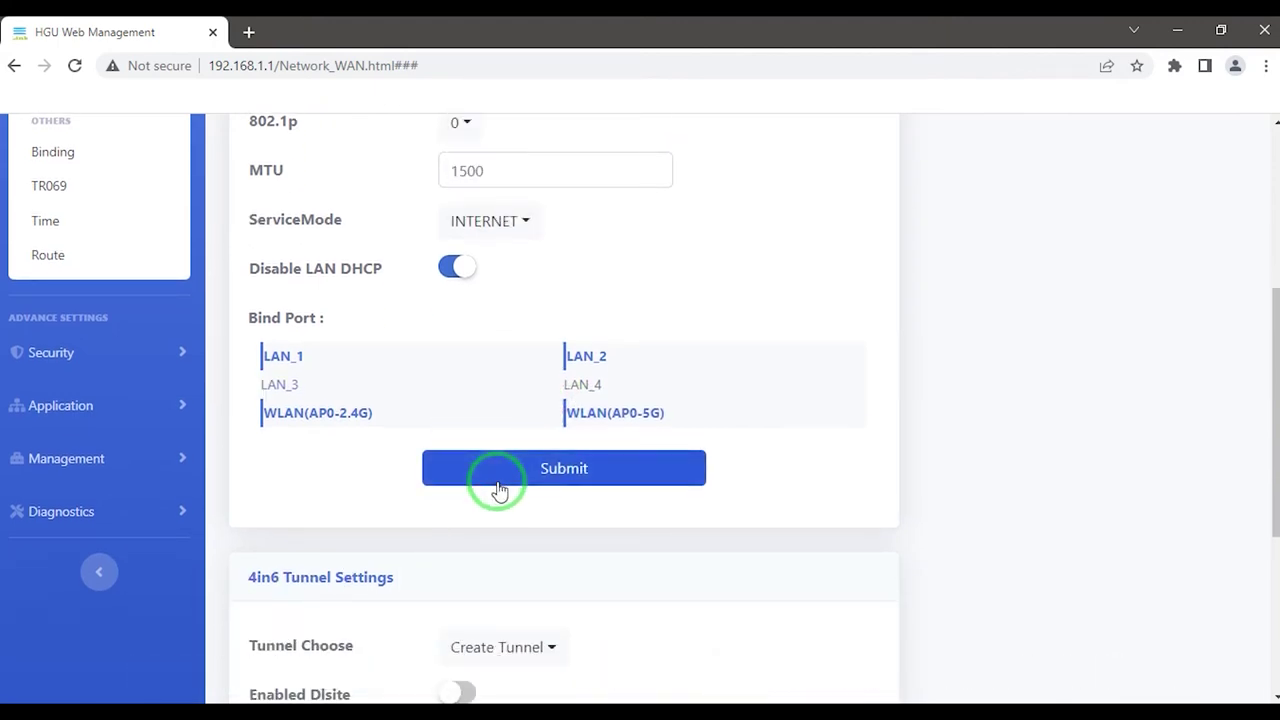
left_click(498, 484)
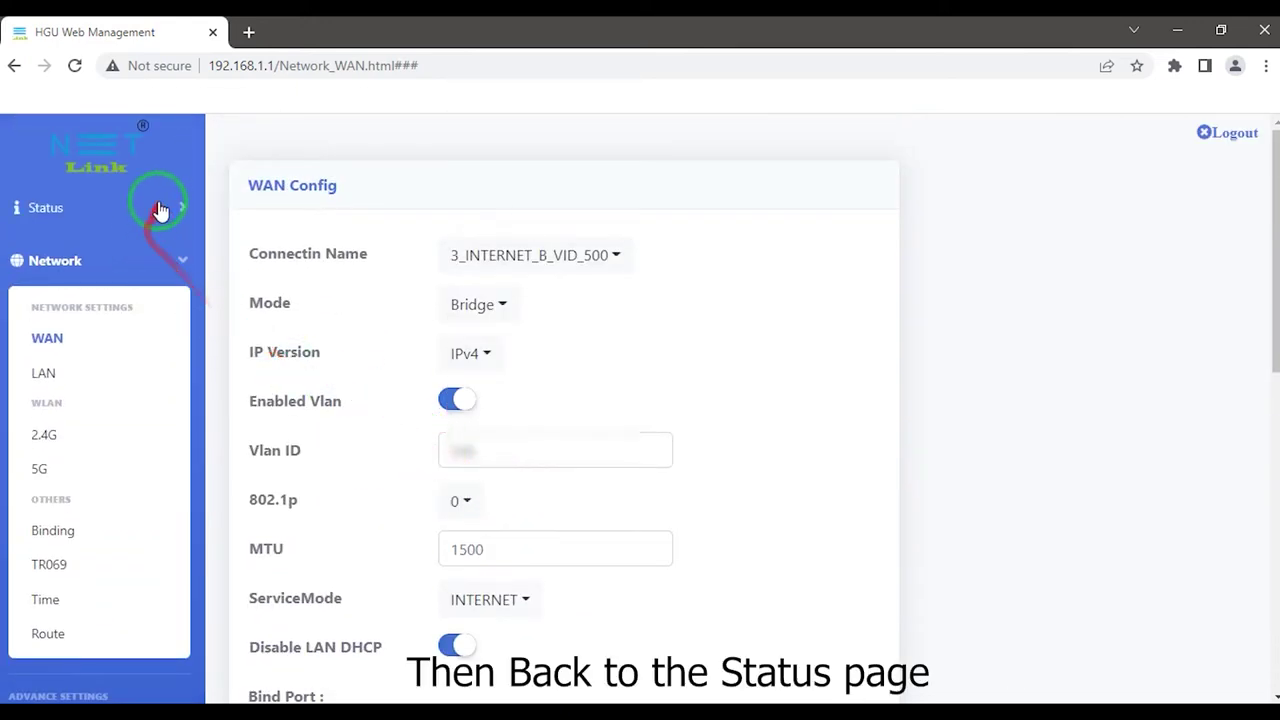
left_click(160, 210)
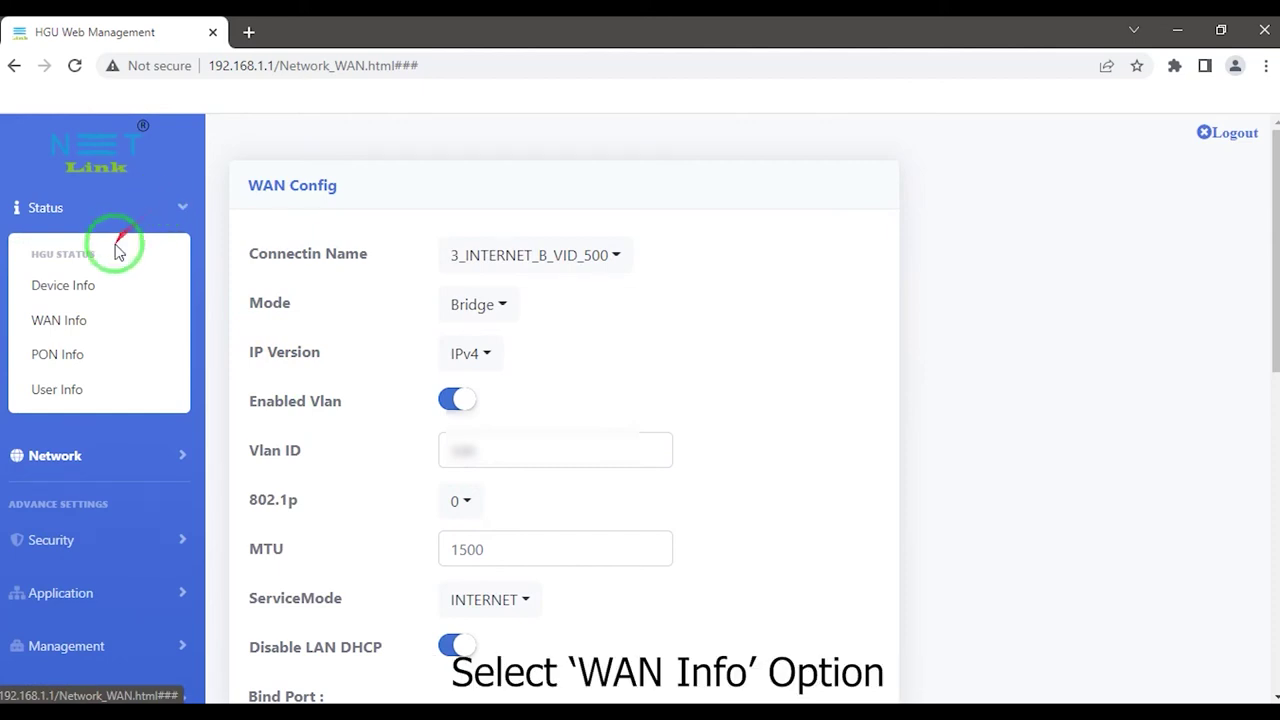
- View WAN Info under Status and confirm the bridge connection's status reads up
left_click(87, 327)
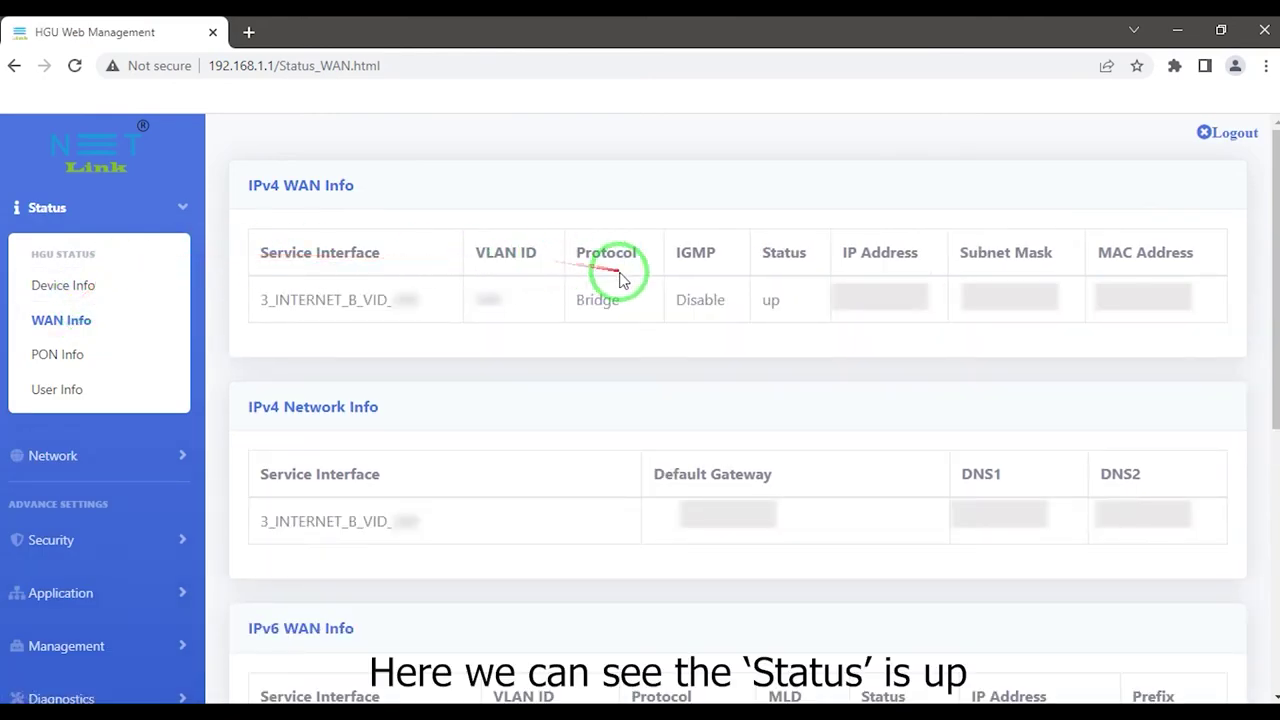
left_click_drag(764, 305, 781, 306)
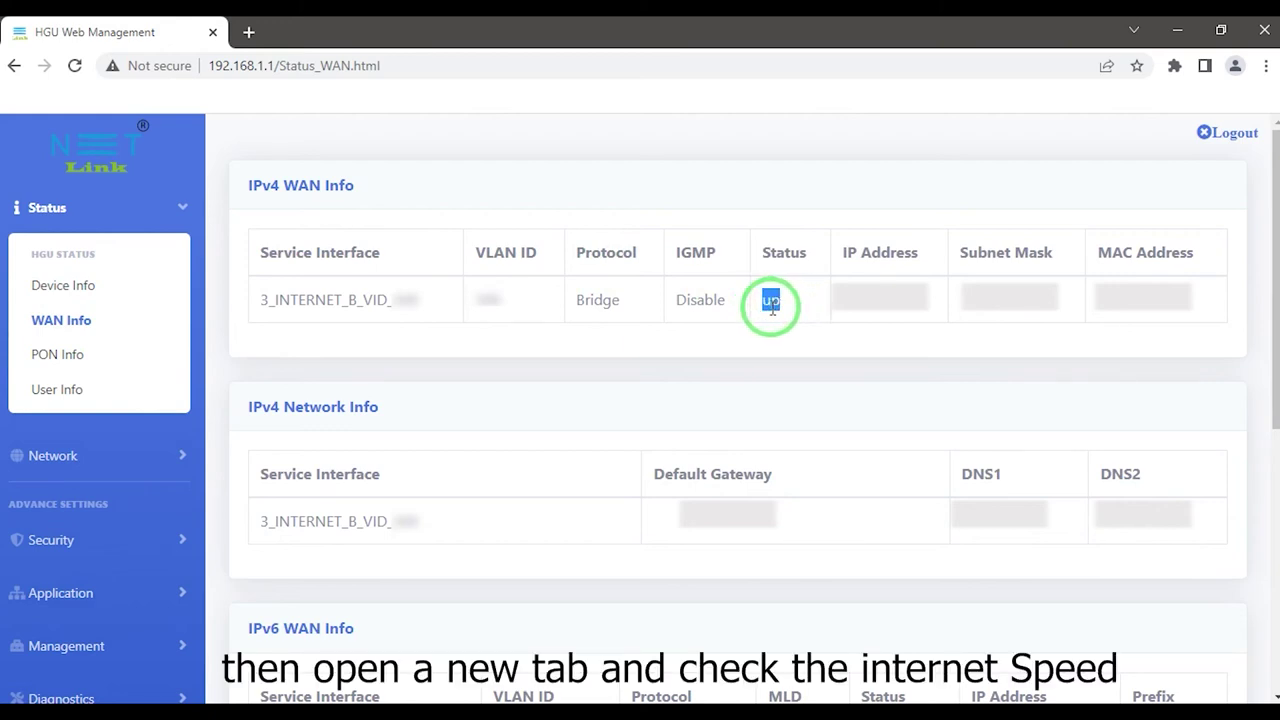
left_click(697, 298)
- Try loading speedtest.net in a new Chrome tab, which fails with a DNS error
left_click(257, 38)
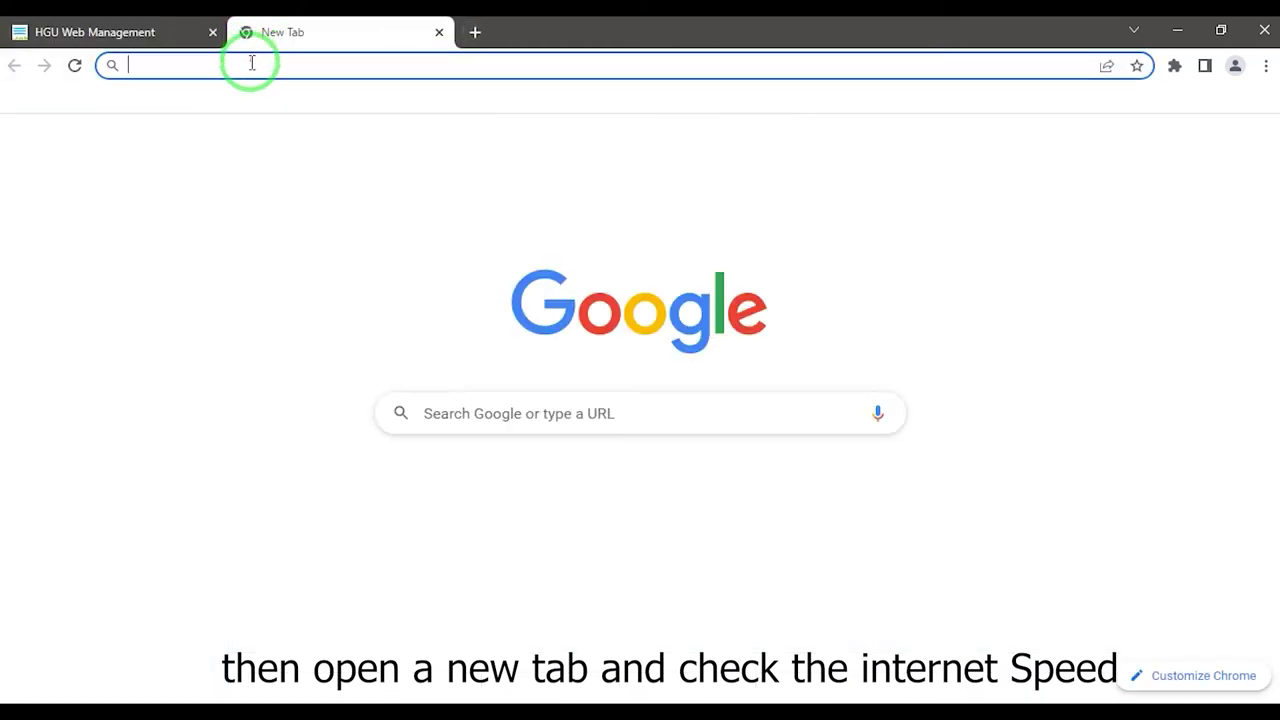
type("speedt")
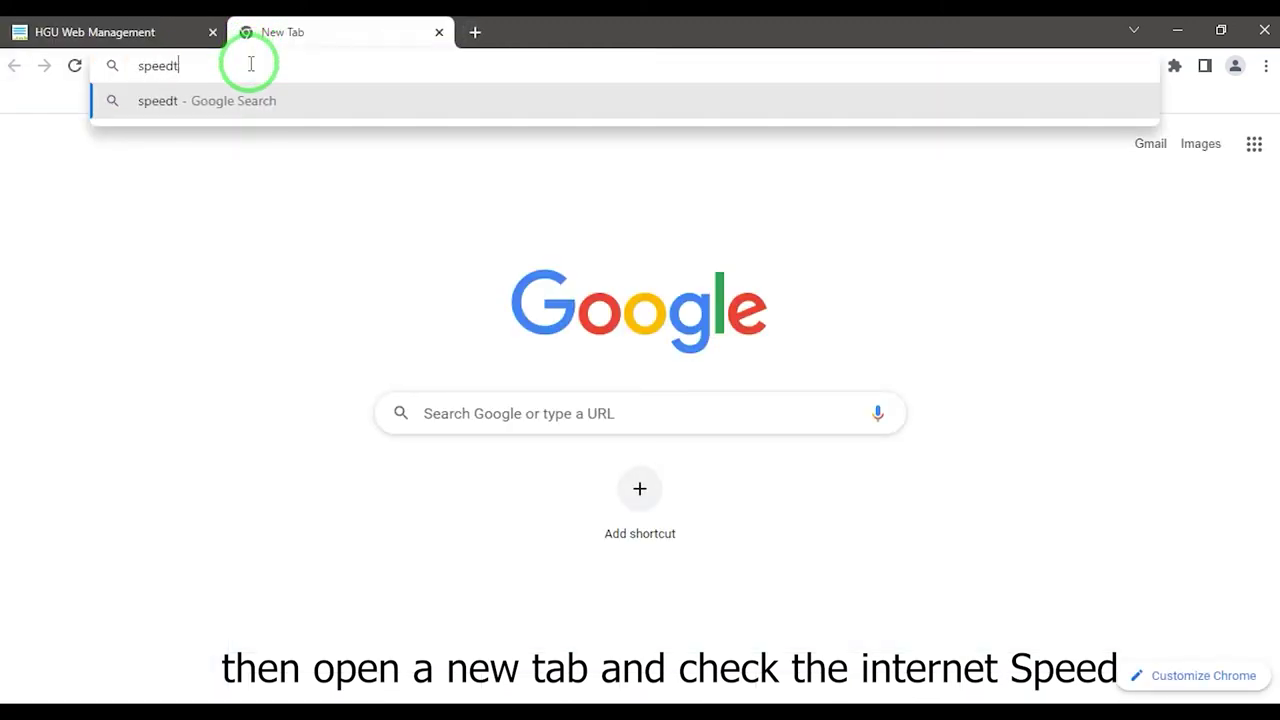
type("est.met")
key("Return")
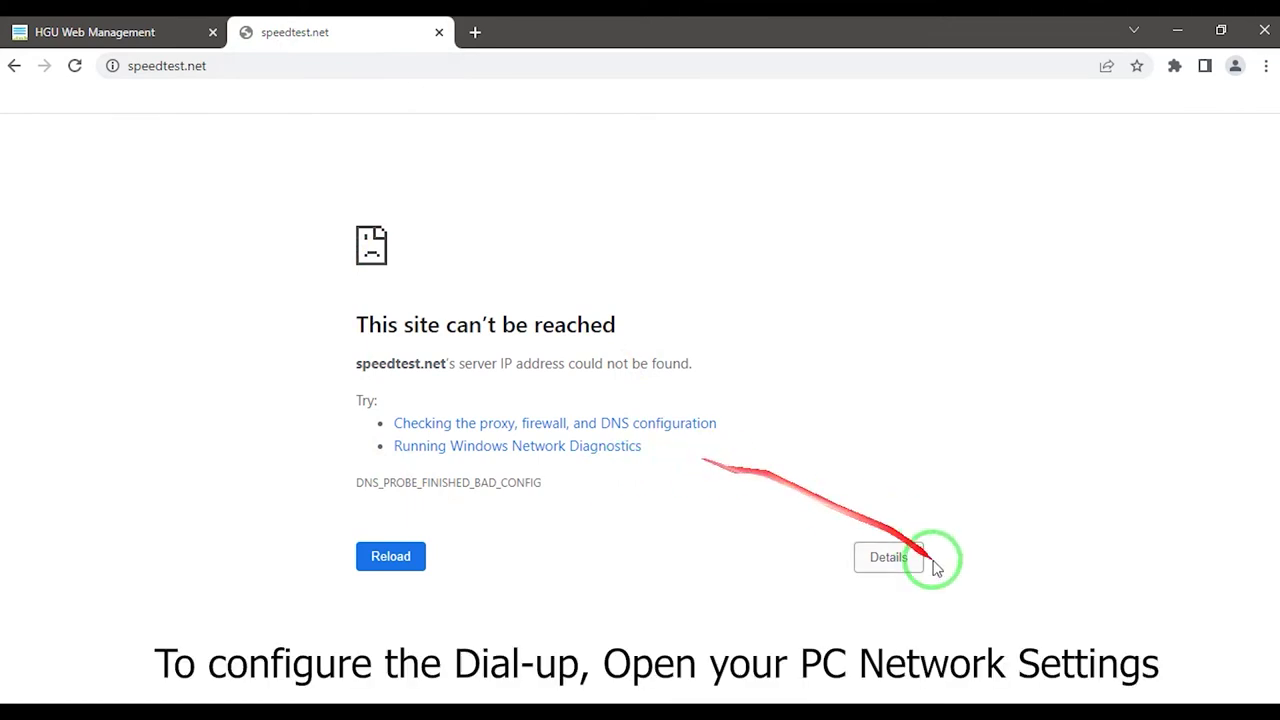
left_click(1127, 700)
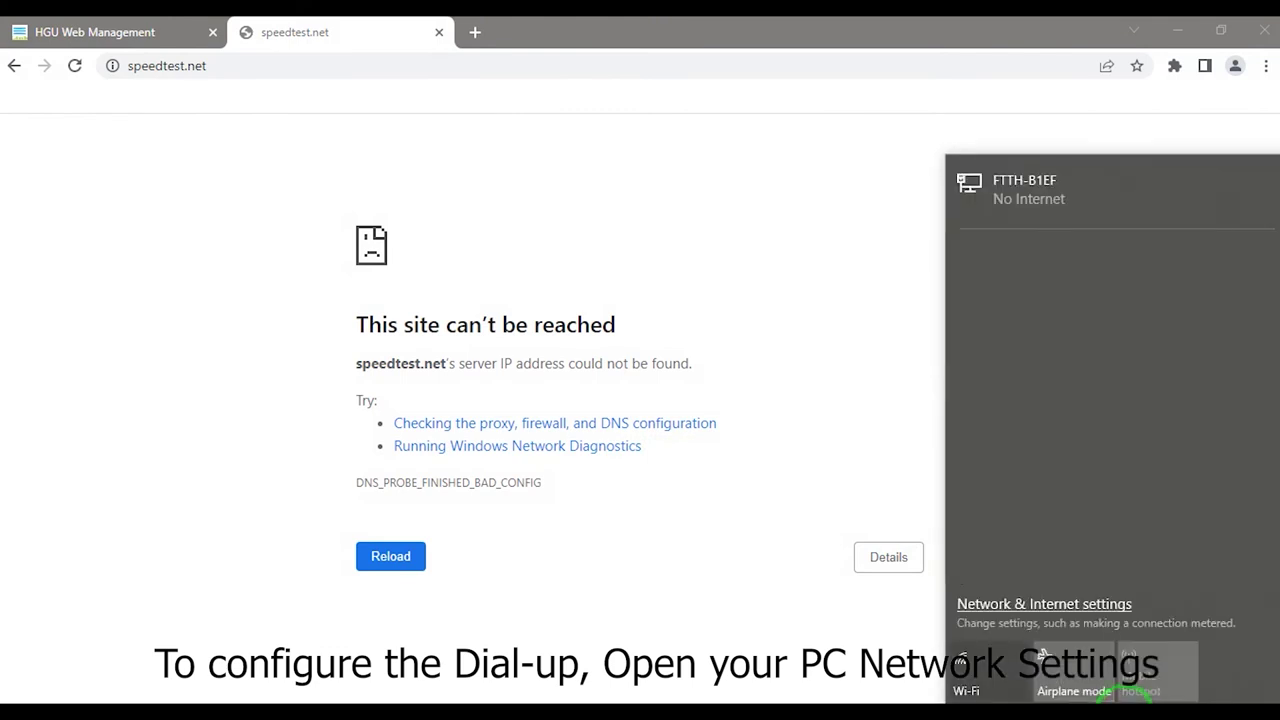
- Go from Network & Internet settings to Network and Sharing Center and begin setting up a new connection
left_click(1051, 606)
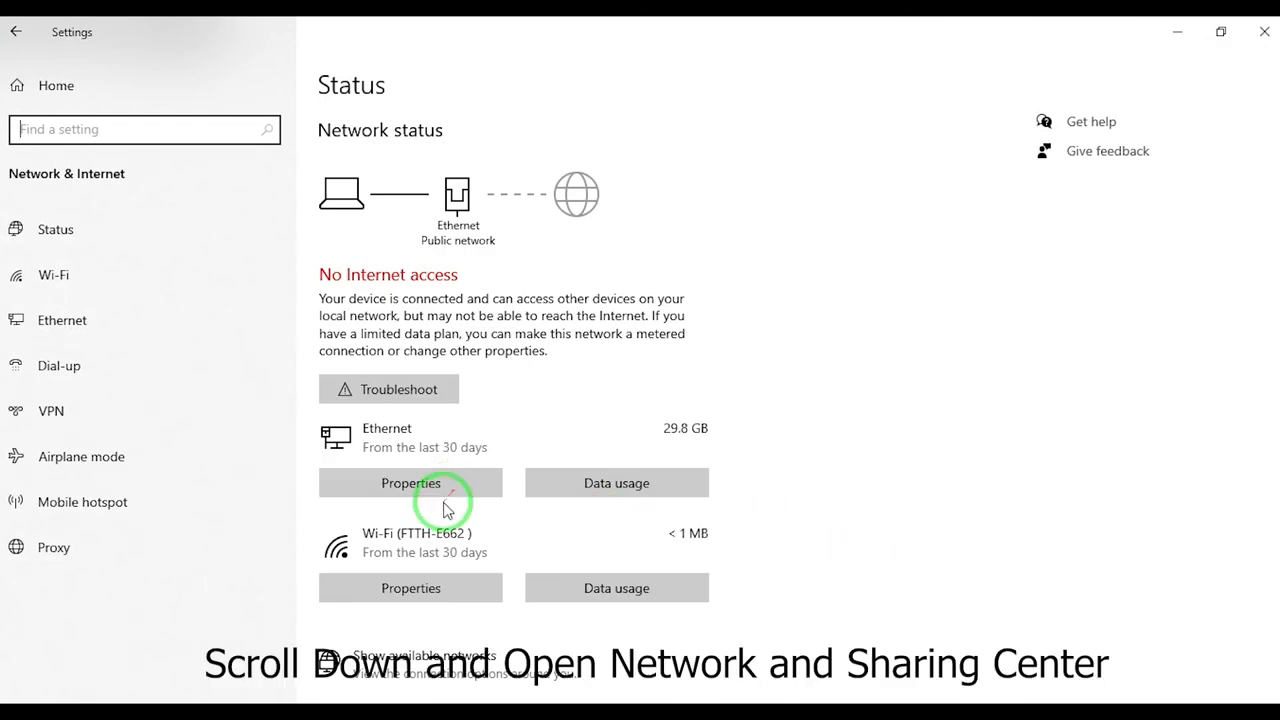
scroll(461, 495, "down", 3)
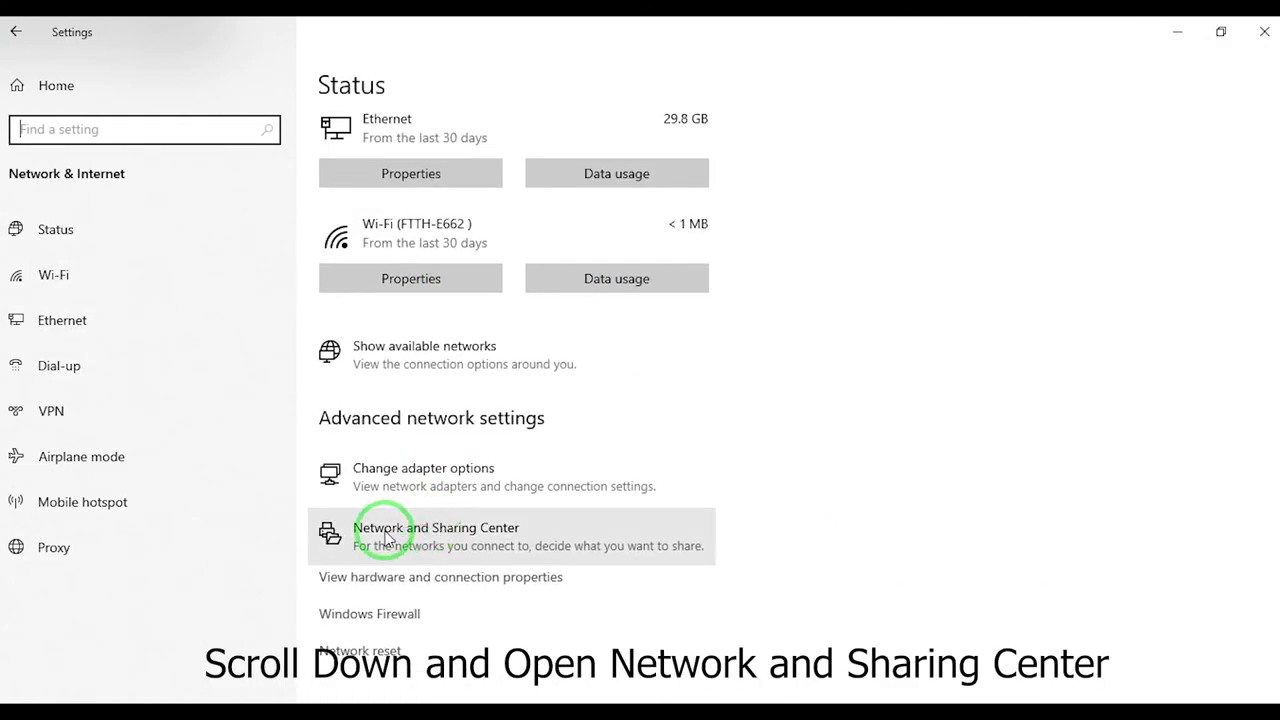
left_click(386, 538)
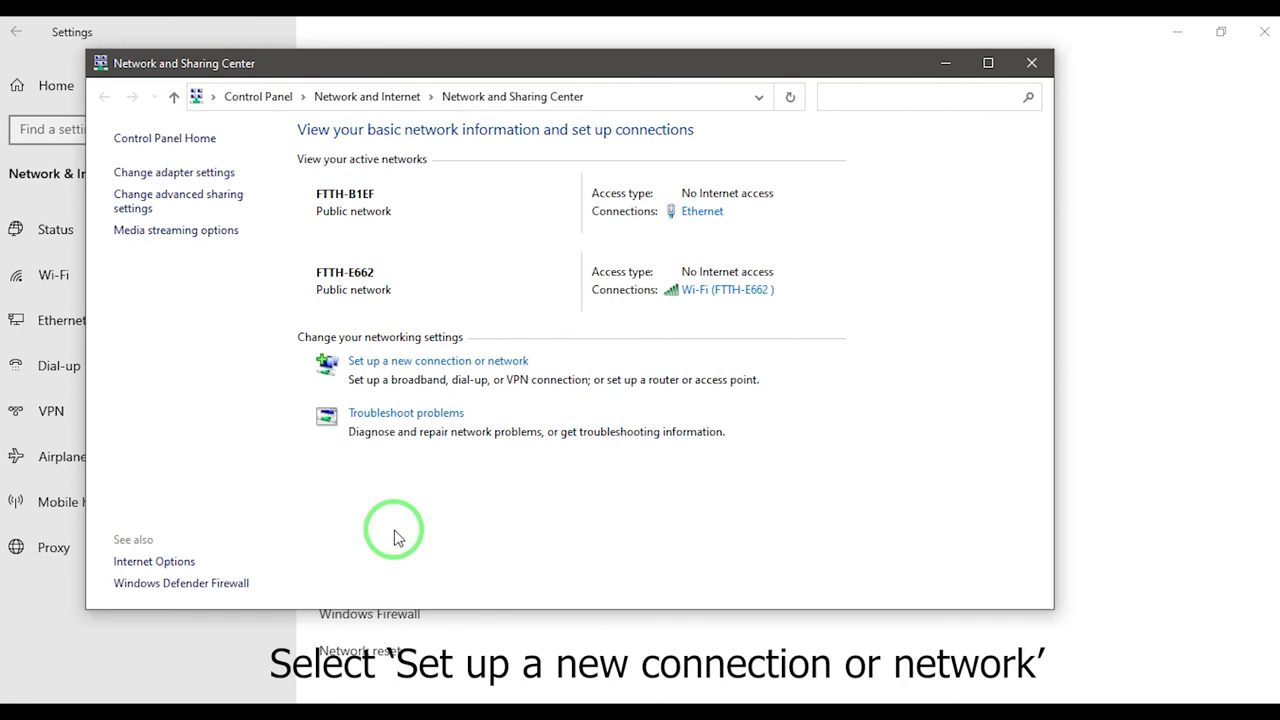
left_click(480, 363)
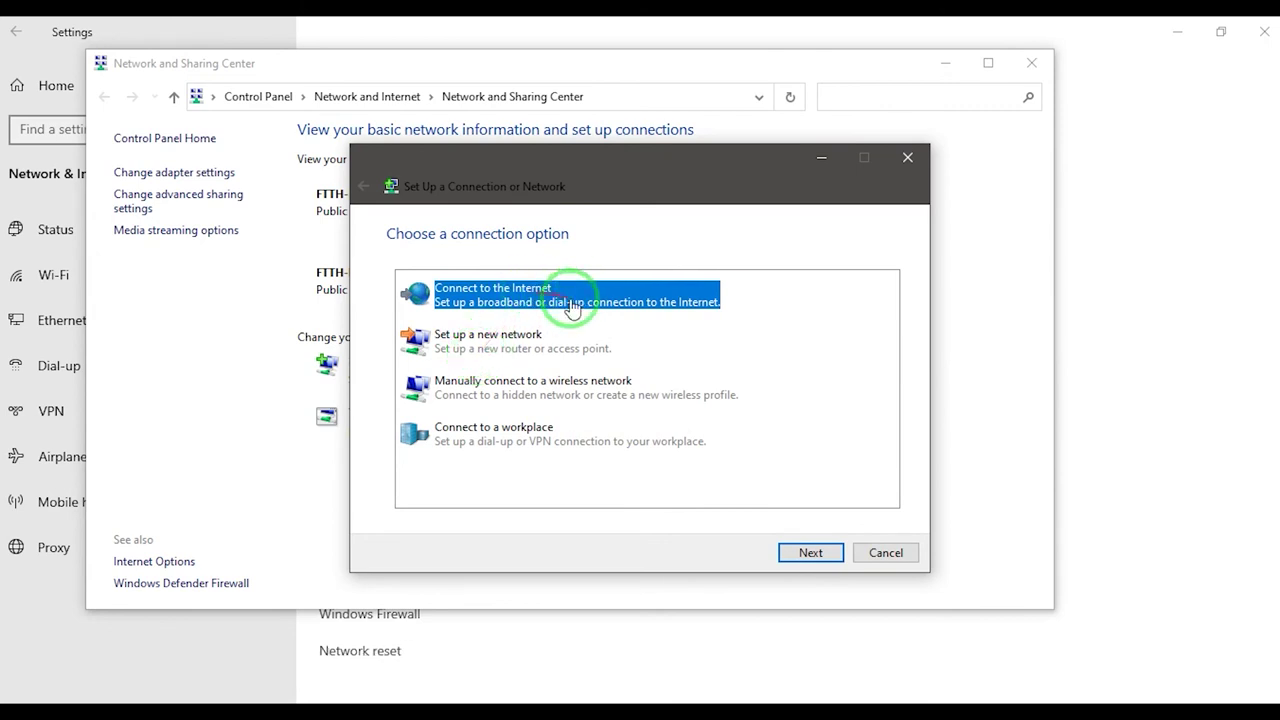
- Set up a Broadband (PPPoE) Internet connection with the ISP user name and password, and dial it
left_click(811, 552)
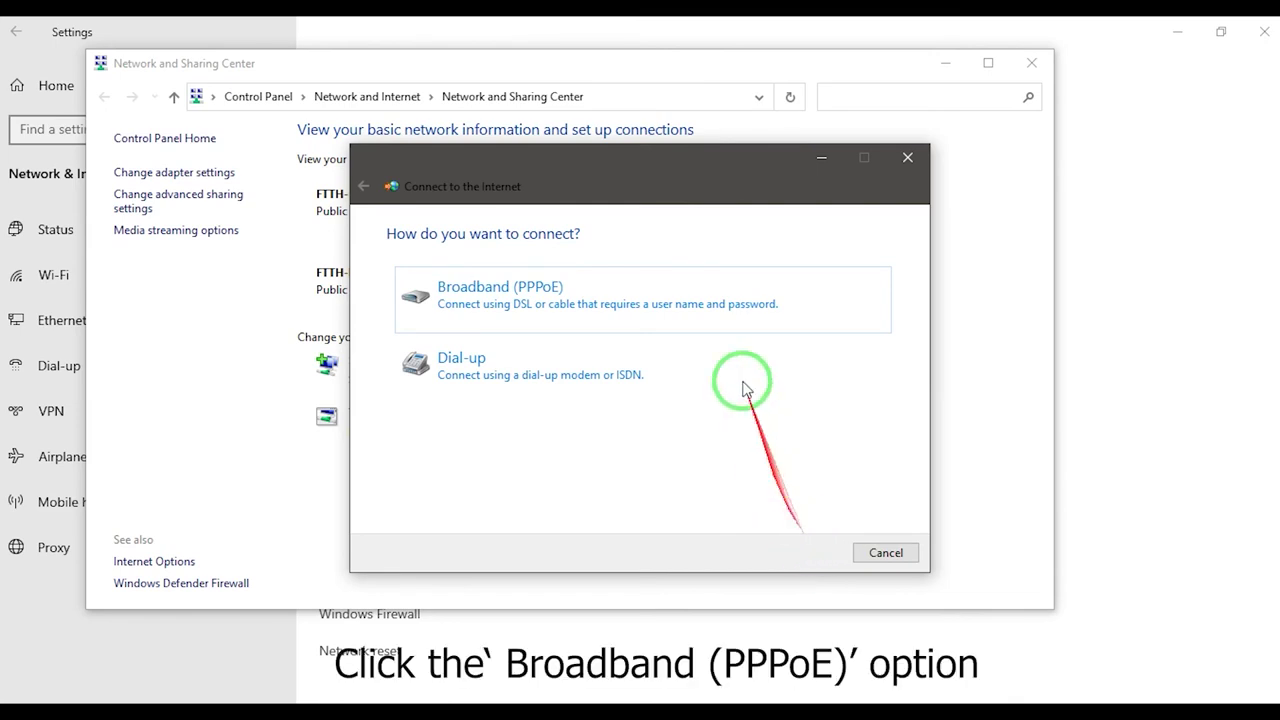
left_click(723, 310)
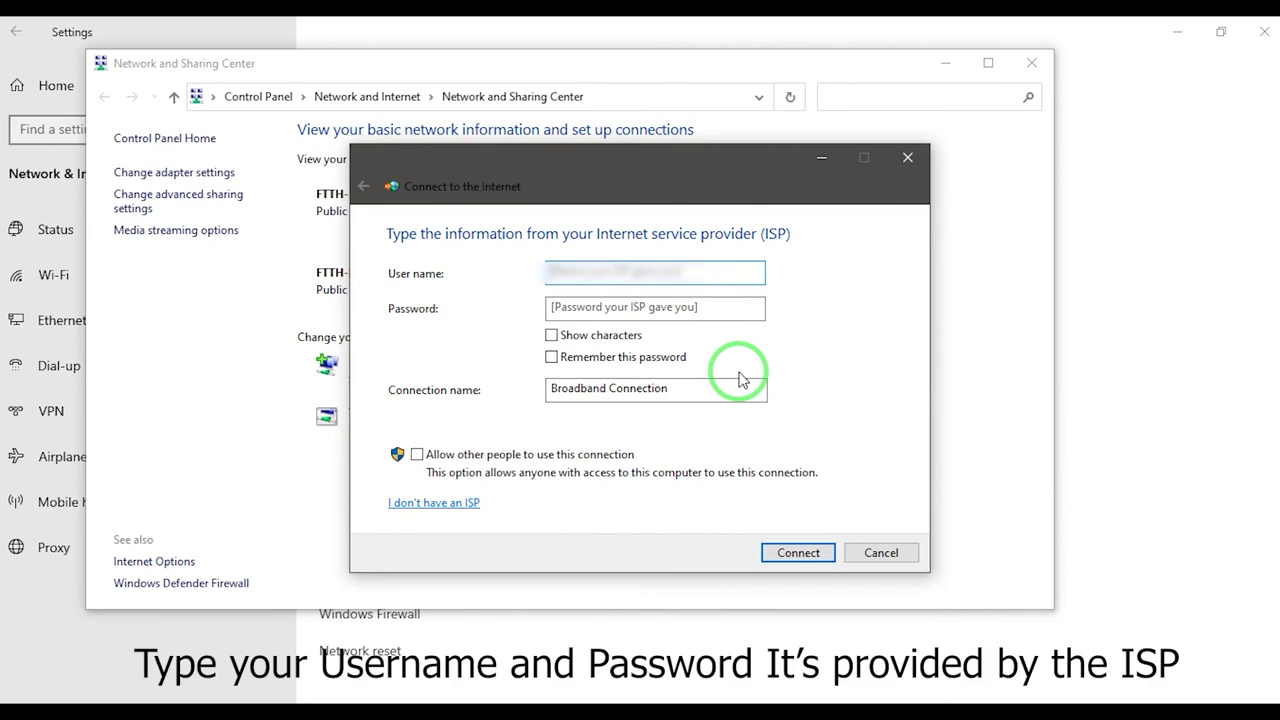
left_click(675, 311)
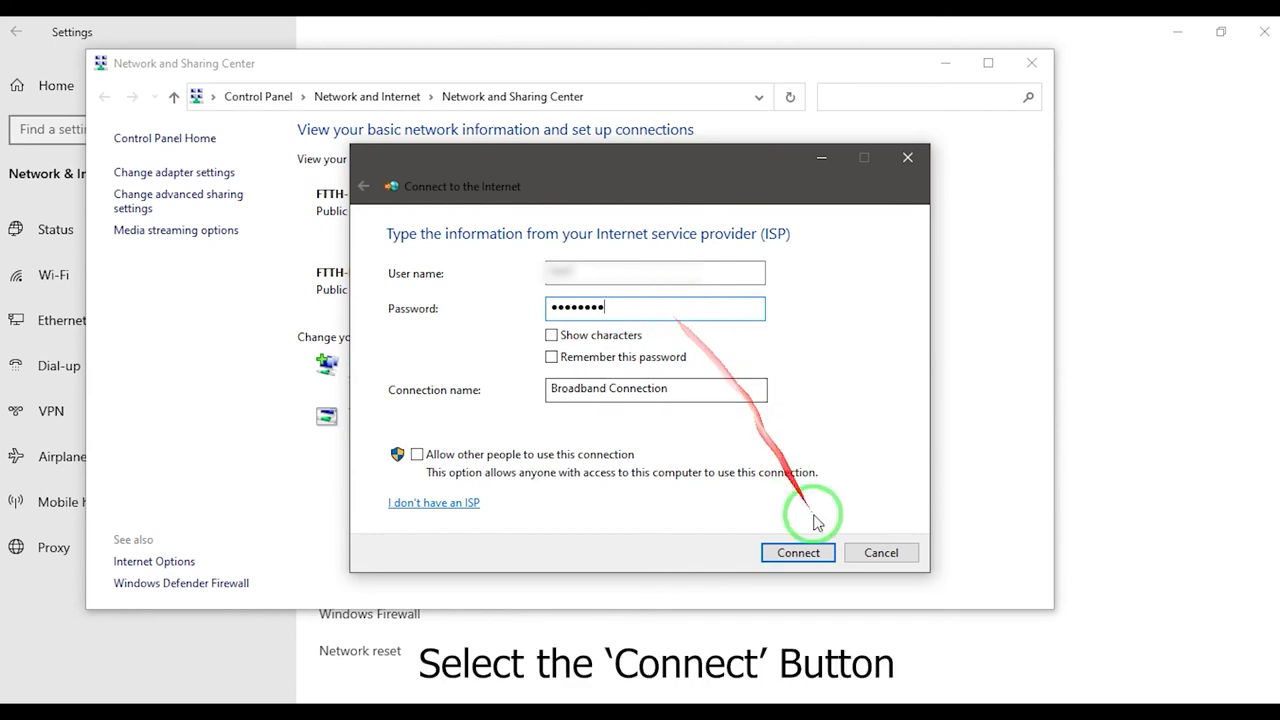
left_click(800, 553)
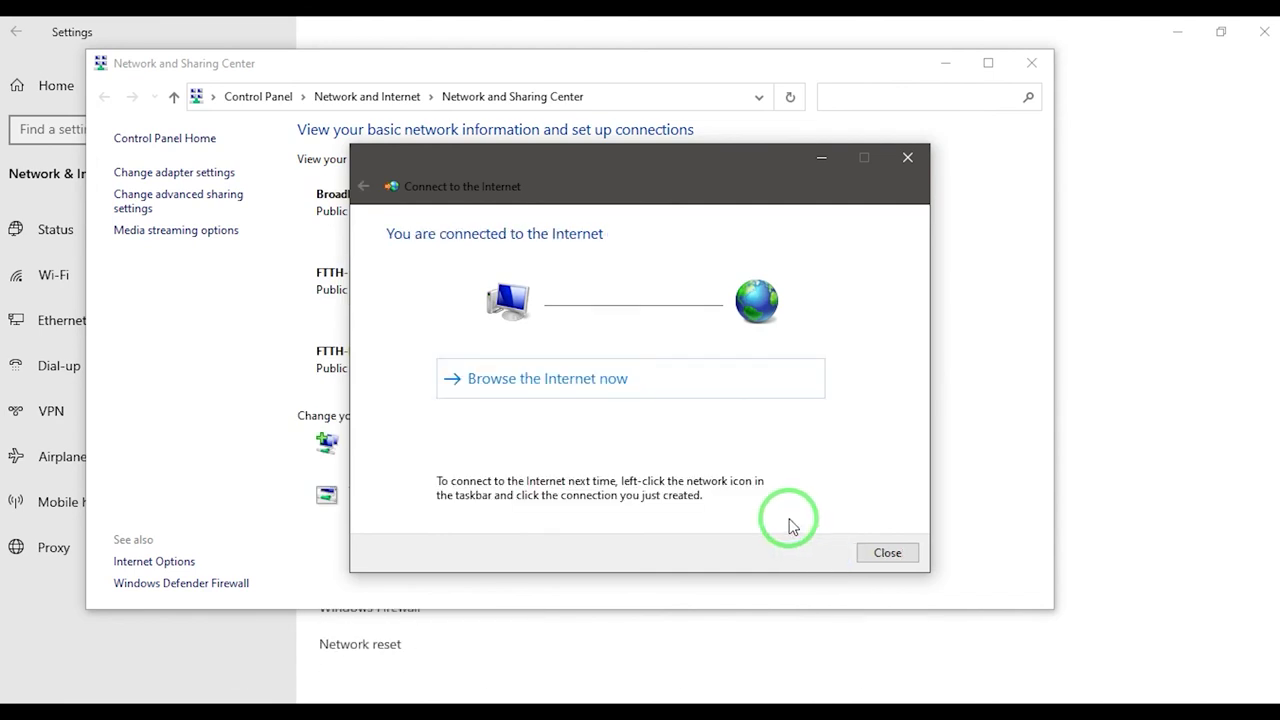
- Open Speedtest by Ookla over the new connection and run a test: 35 ms ping, ~53 Mbps download
left_click(593, 377)
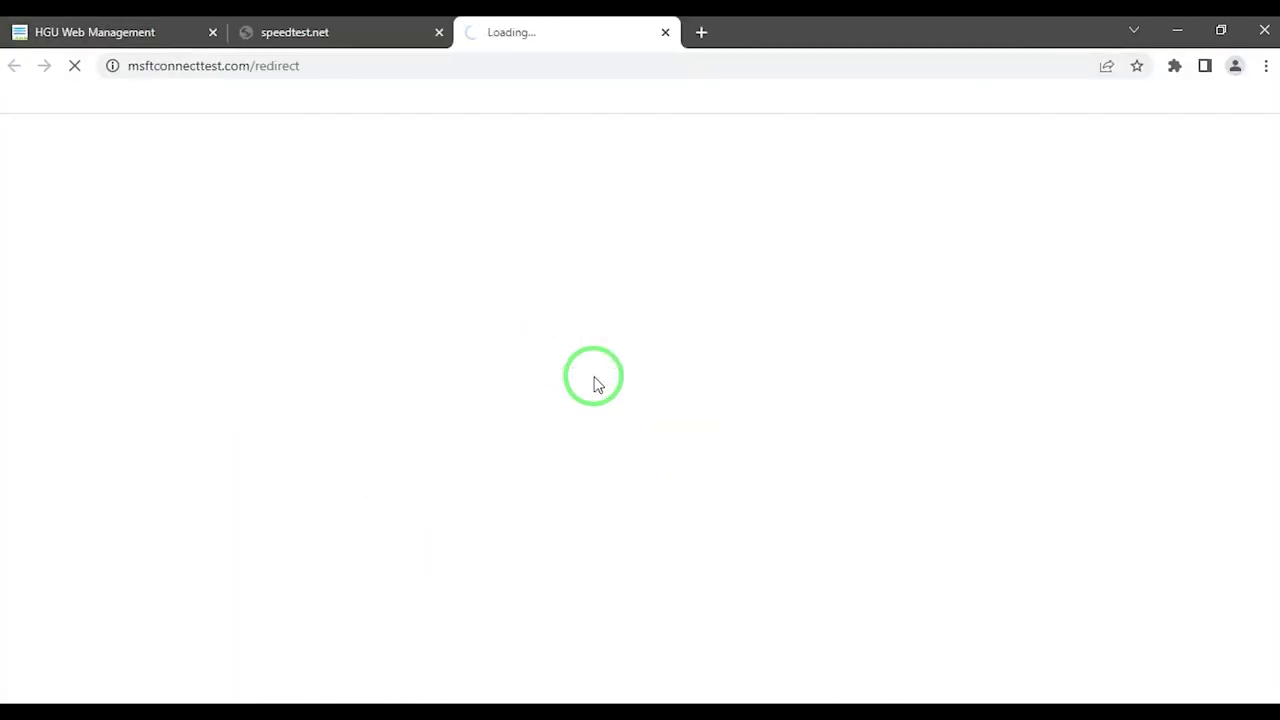
key("ctrl+w")
left_click(566, 430)
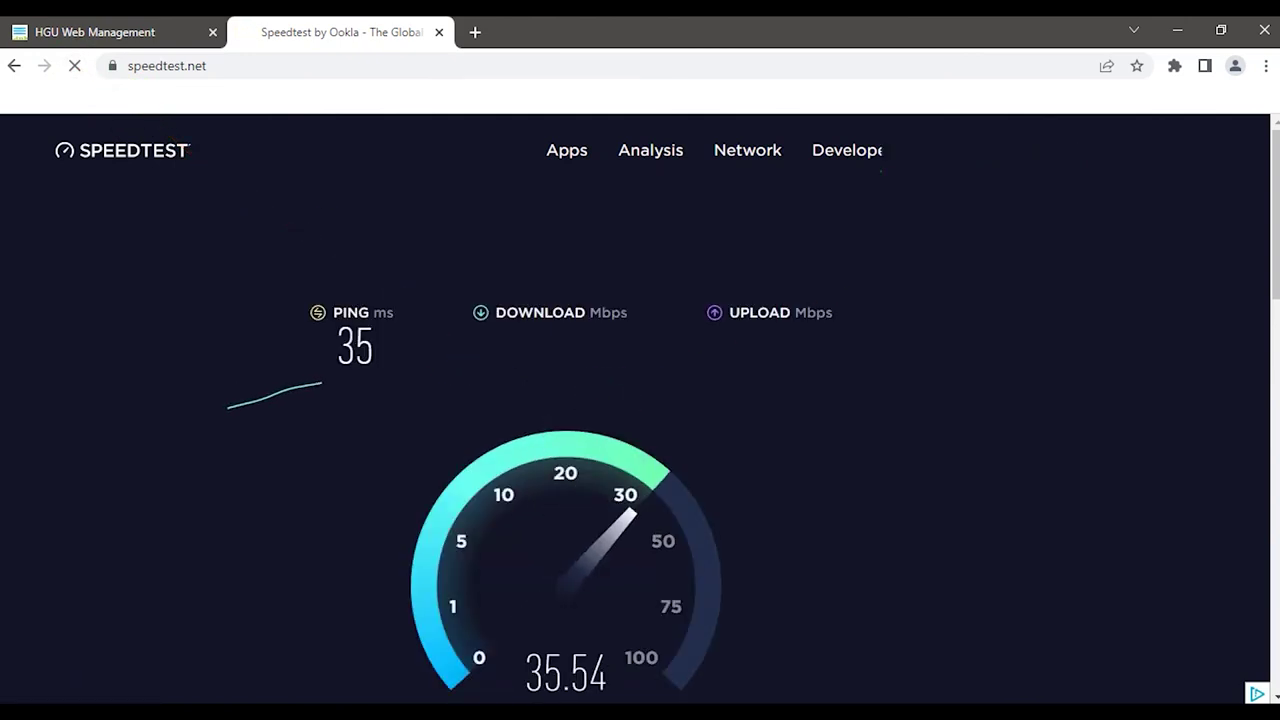
scroll(752, 348, "down", 1)
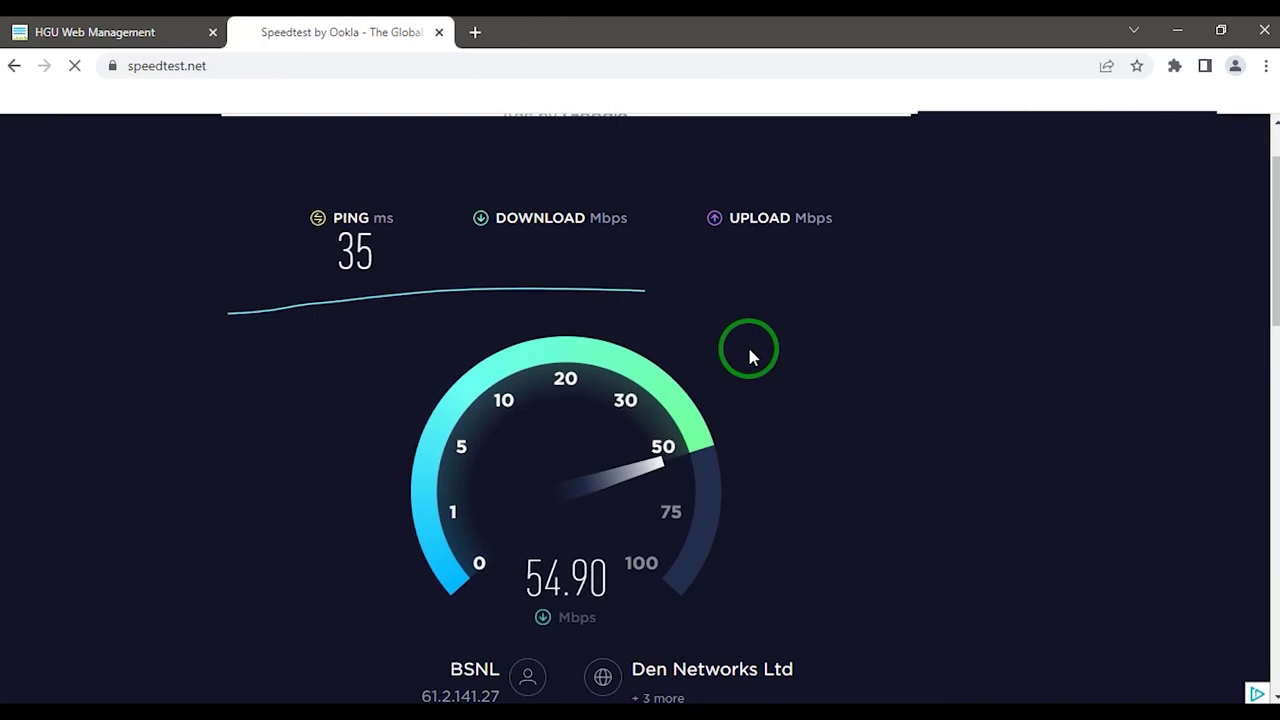